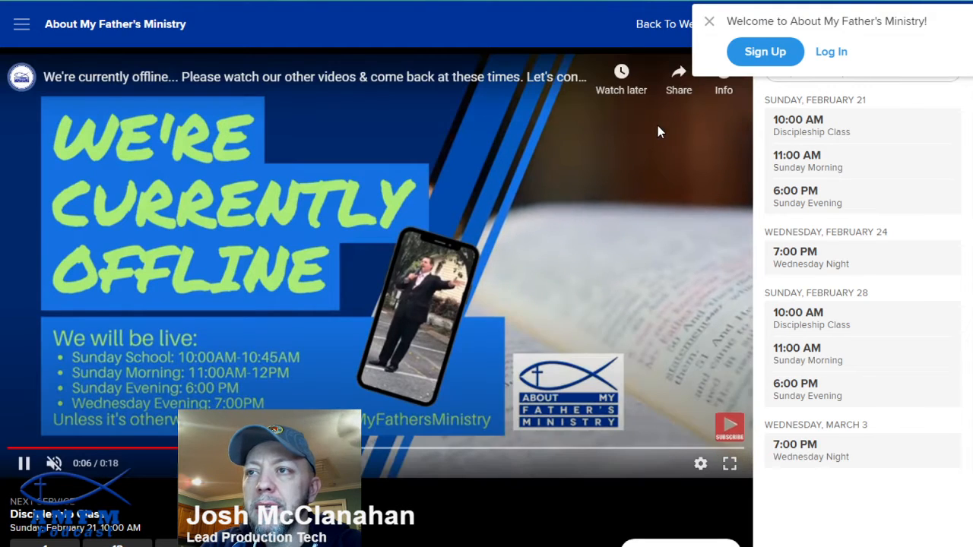
Log in to the church's online site with the account e-mail and password
click(767, 57)
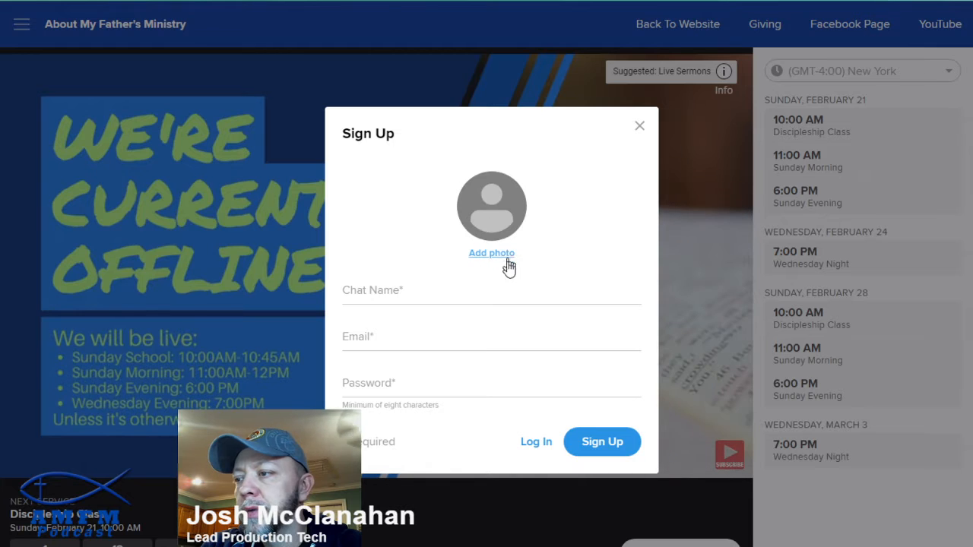
click(536, 443)
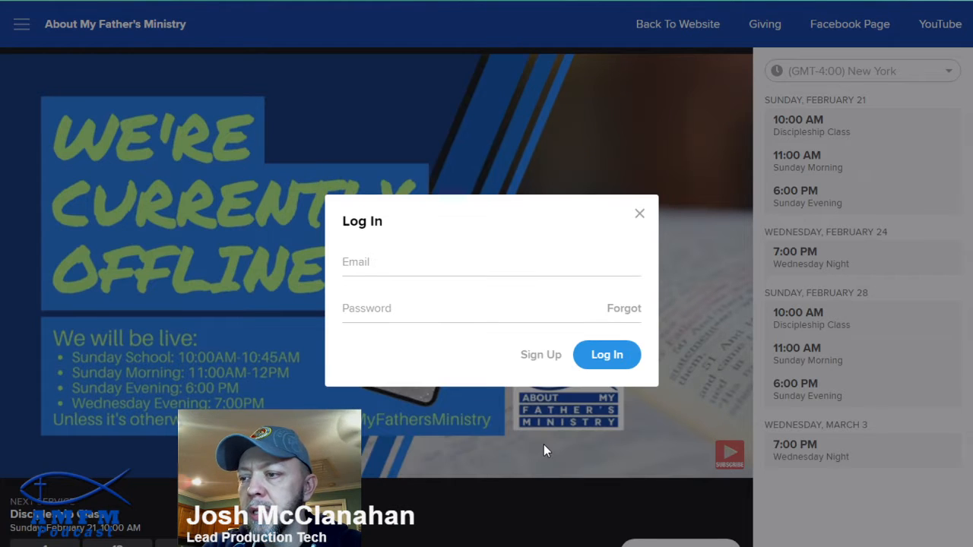
click(496, 378)
click(497, 307)
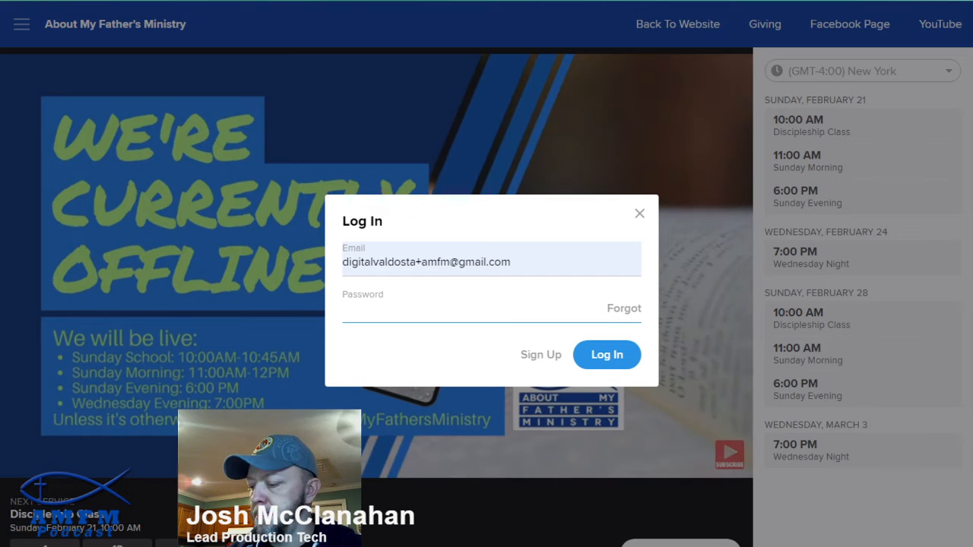
text(••••••••••)
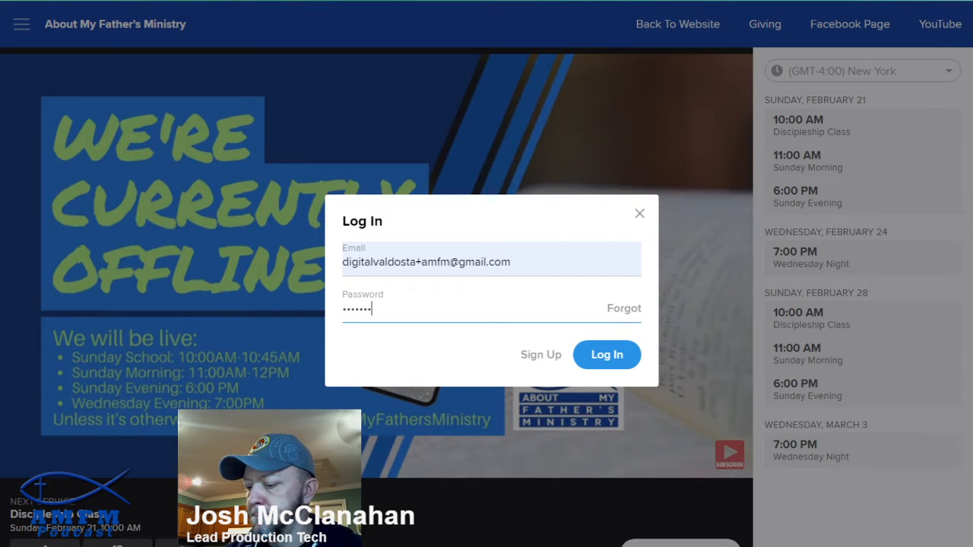
key(Return)
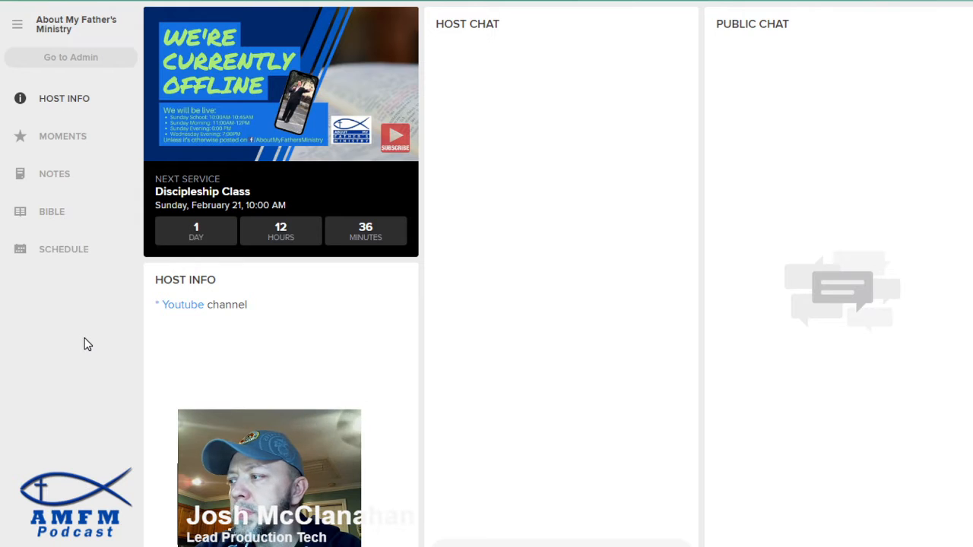
Look through the host tools' Bible, schedule, notes, moments and host info sections
click(54, 215)
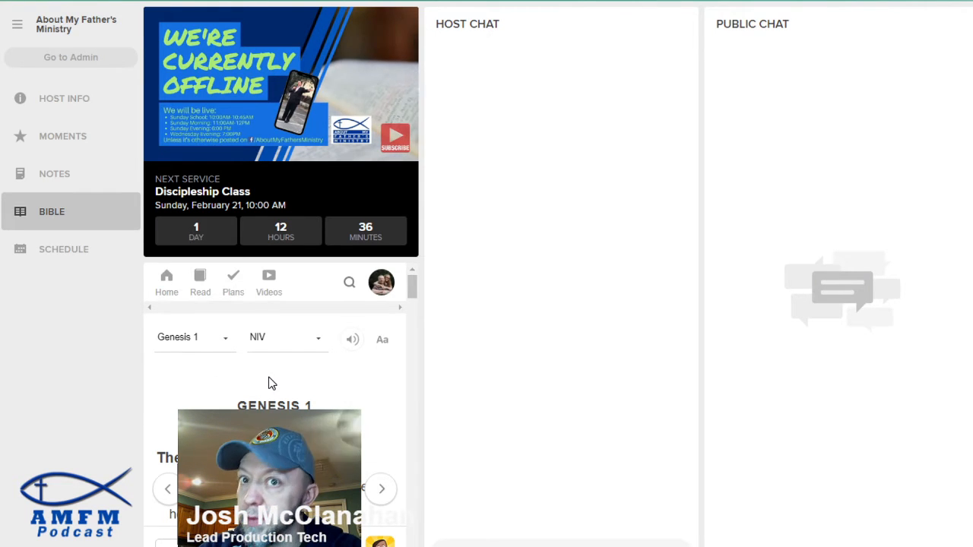
scroll(263, 382, down, 3)
scroll(251, 386, up, 4)
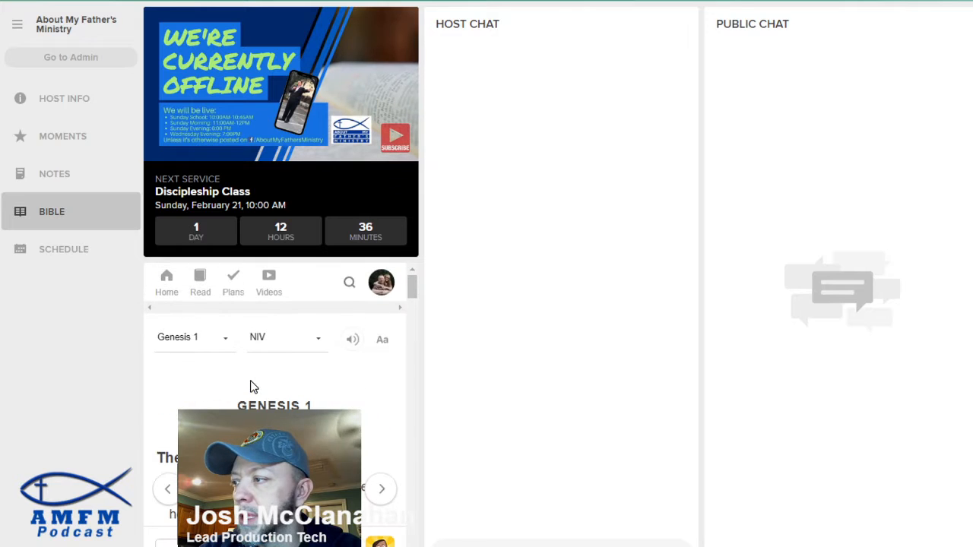
click(60, 251)
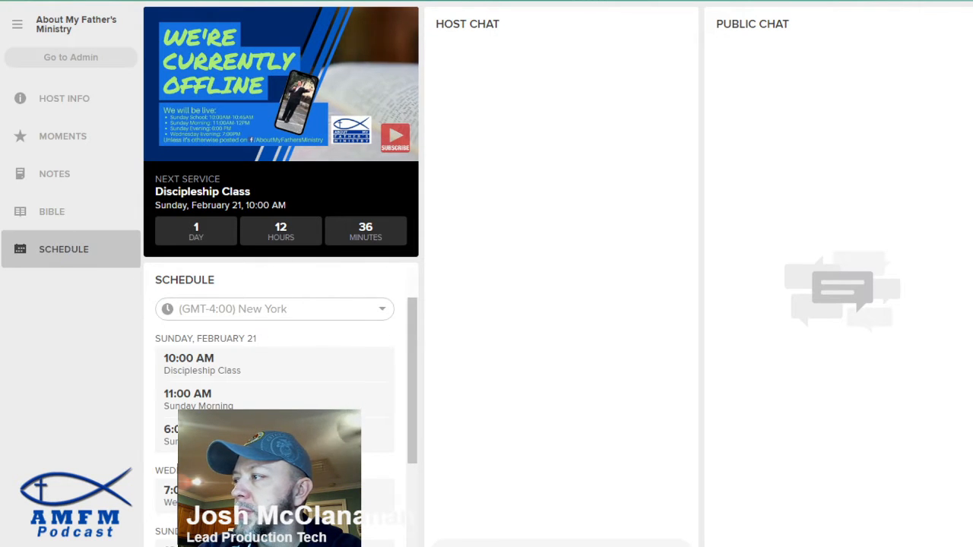
click(65, 174)
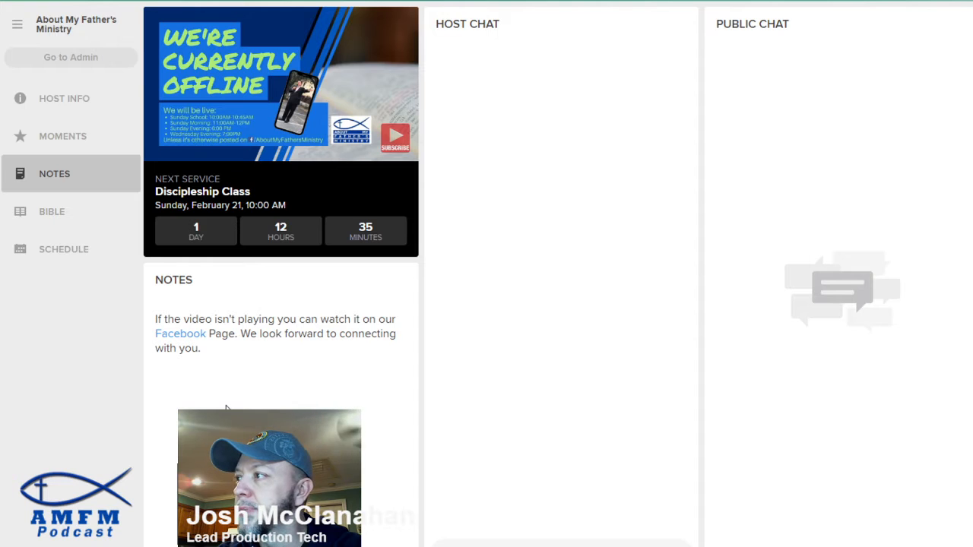
click(95, 141)
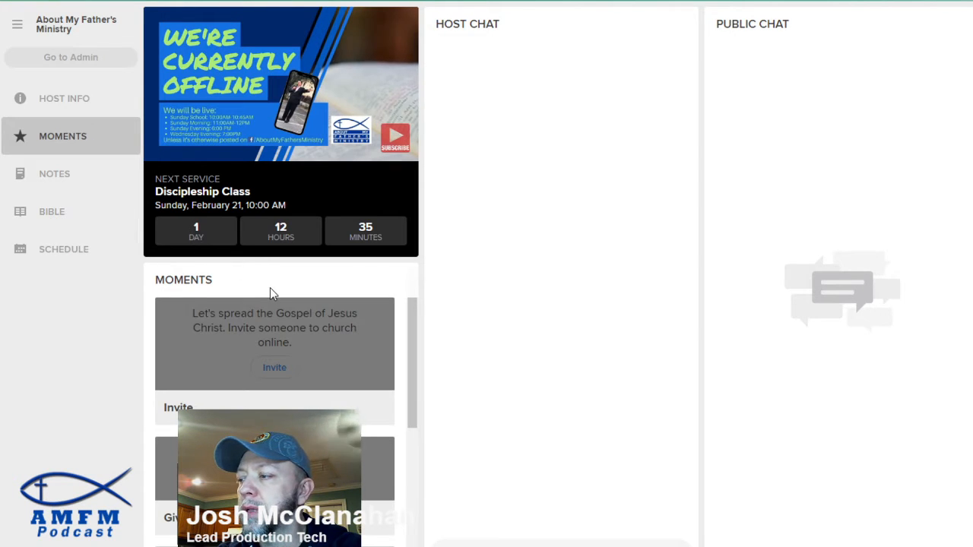
scroll(304, 328, down, 4)
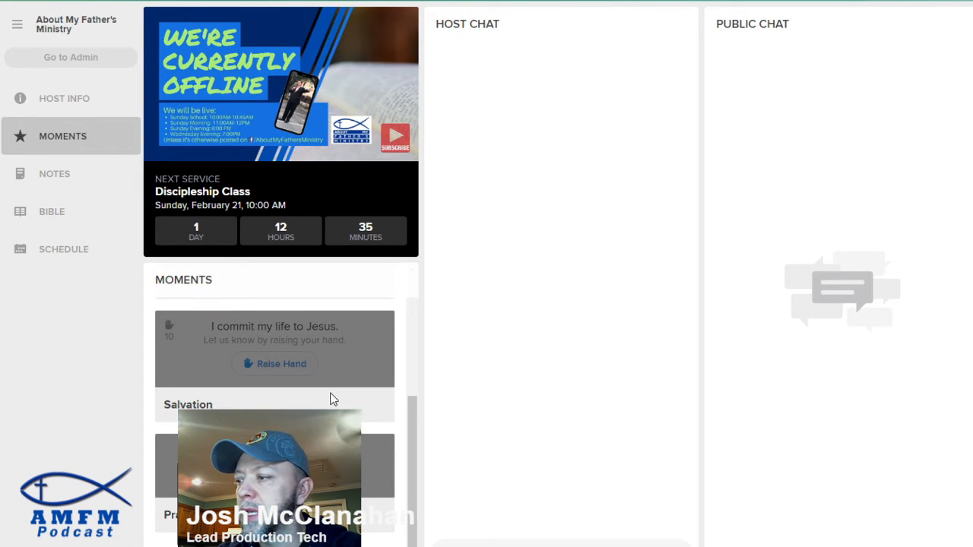
scroll(331, 403, up, 4)
scroll(330, 397, up, 1)
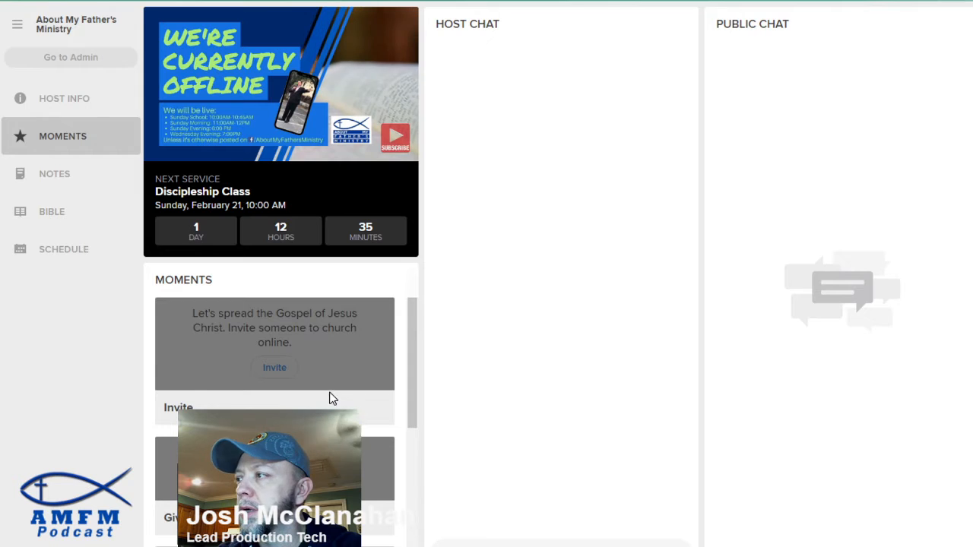
click(112, 98)
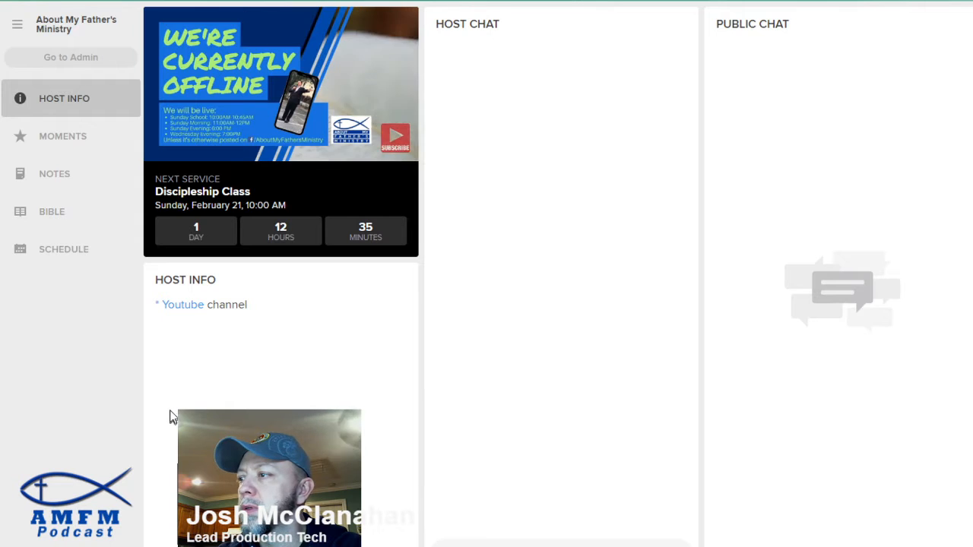
Switch to the admin area and examine the per-service analytics for the Wednesday Night service, including its moment engagement
click(98, 67)
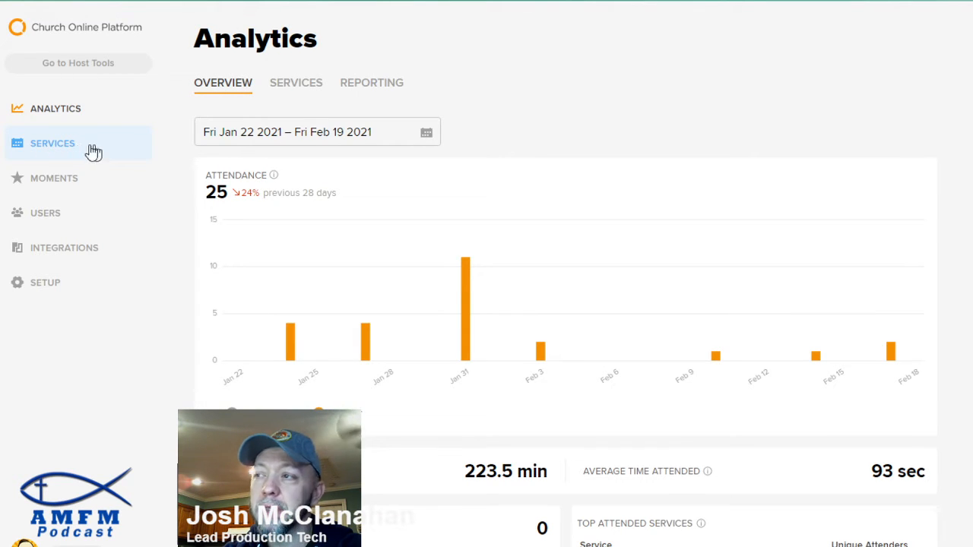
click(317, 90)
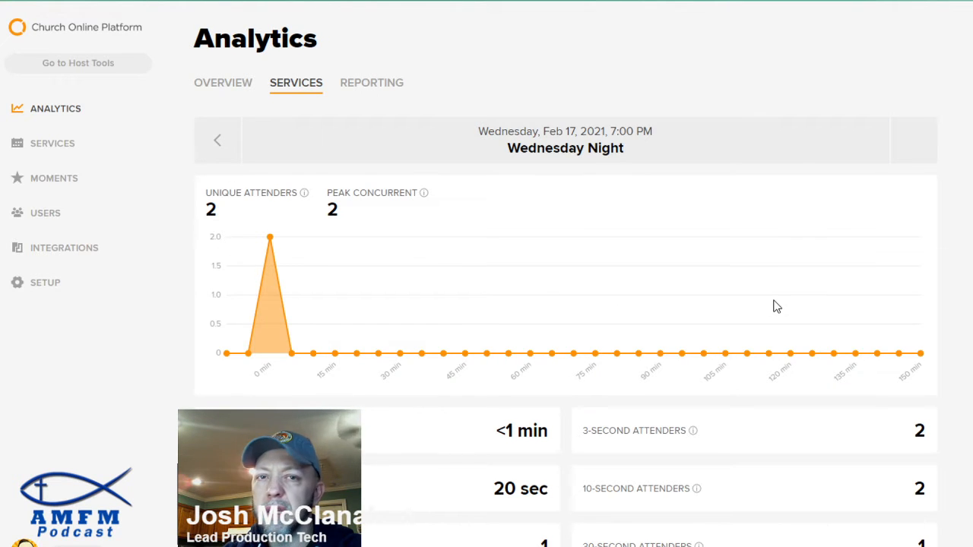
scroll(775, 307, down, 5)
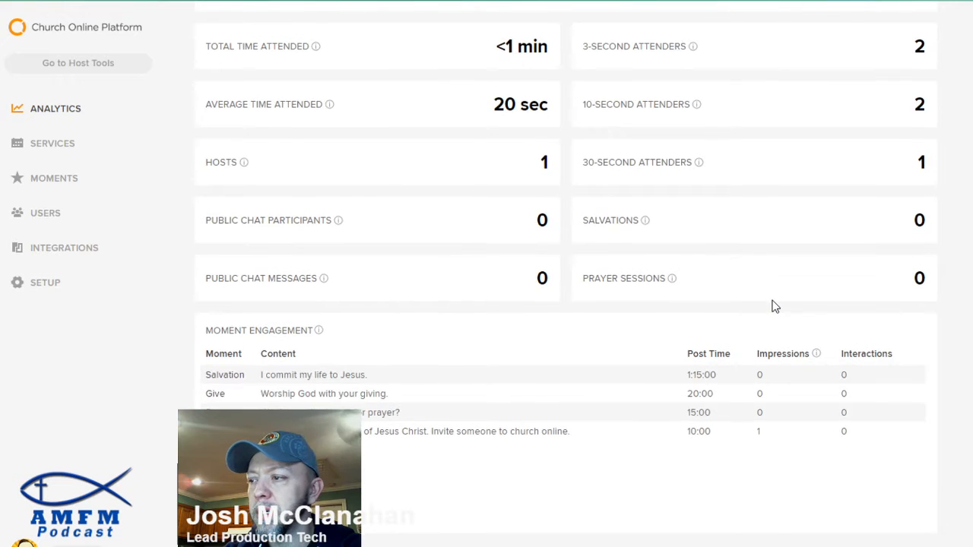
scroll(752, 324, up, 2)
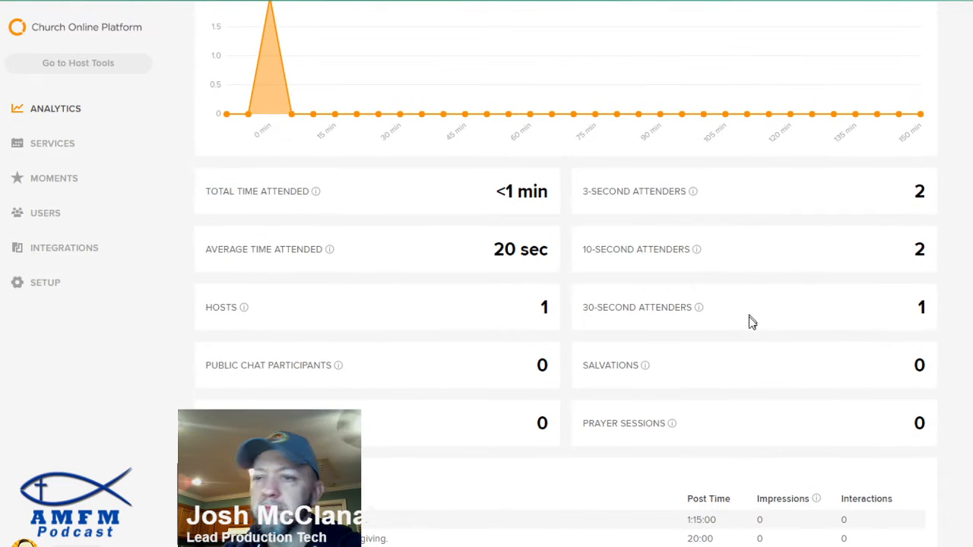
scroll(749, 320, up, 1)
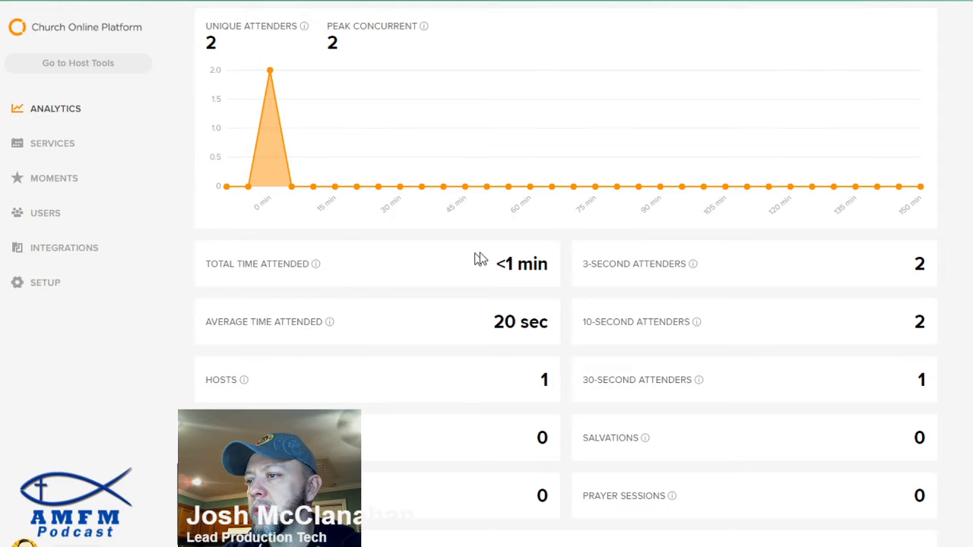
scroll(438, 395, down, 2)
scroll(436, 393, up, 3)
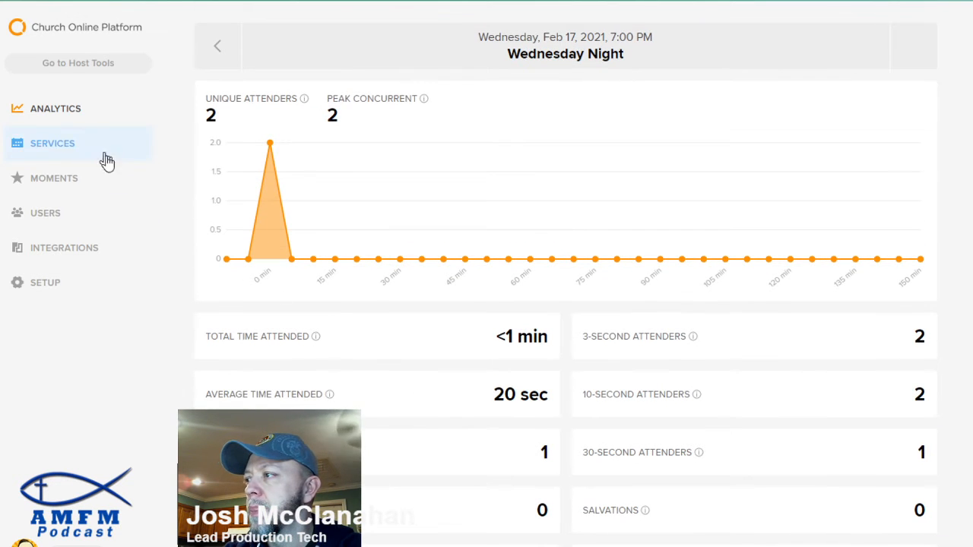
Review the scheduling options for a new service and for the February 21 Discipleship Class, leaving both forms without saving
click(53, 152)
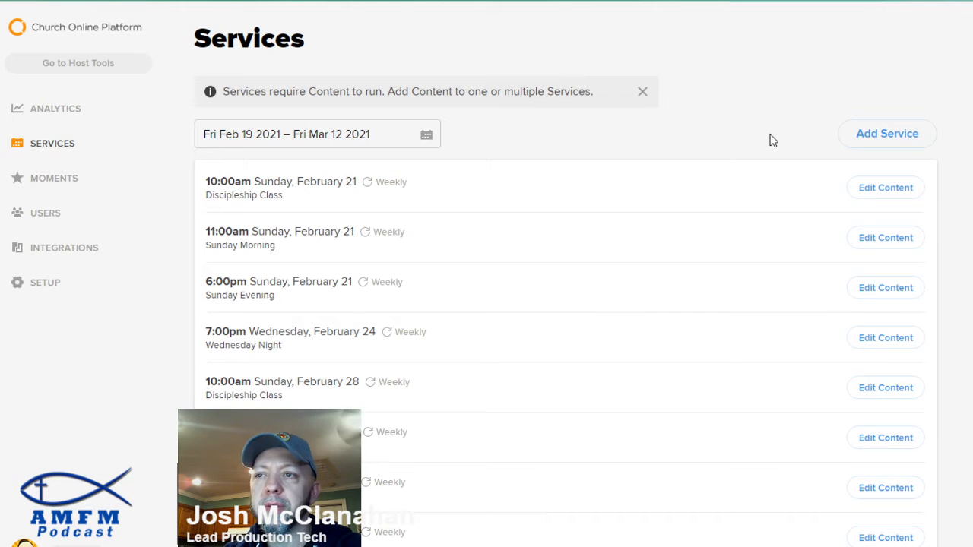
click(880, 135)
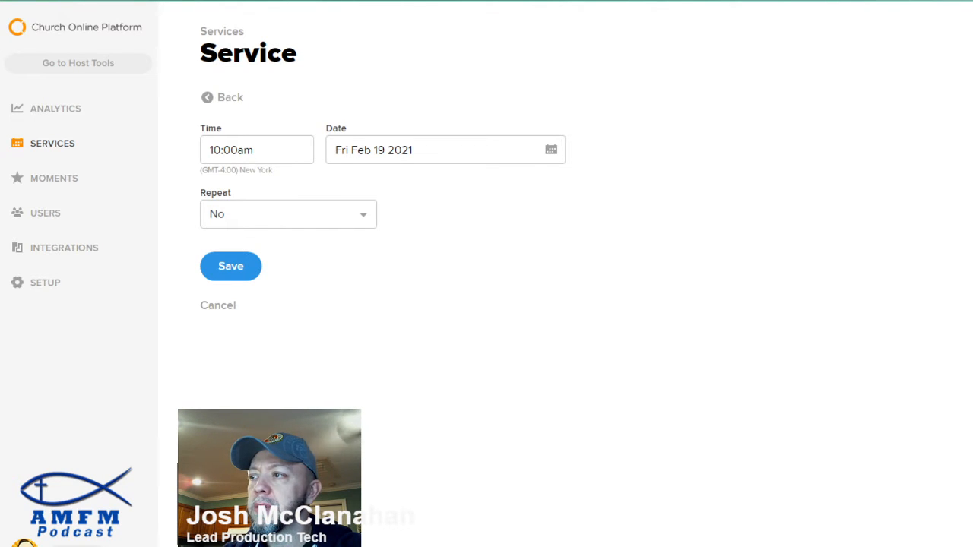
click(479, 146)
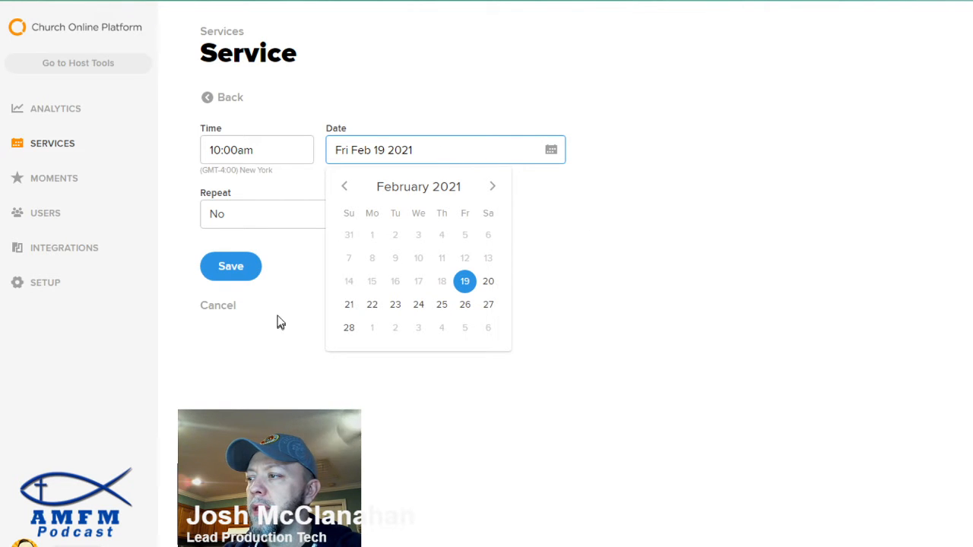
click(551, 154)
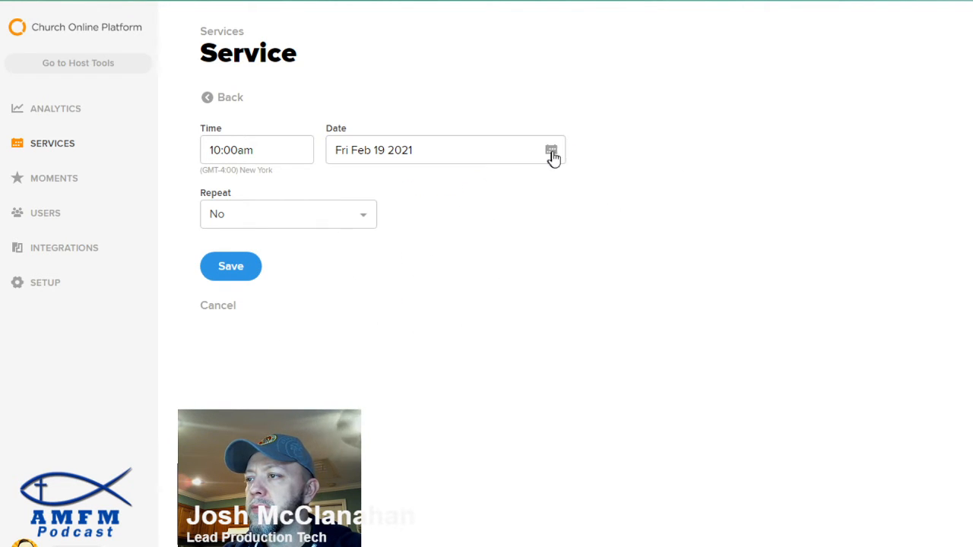
click(300, 218)
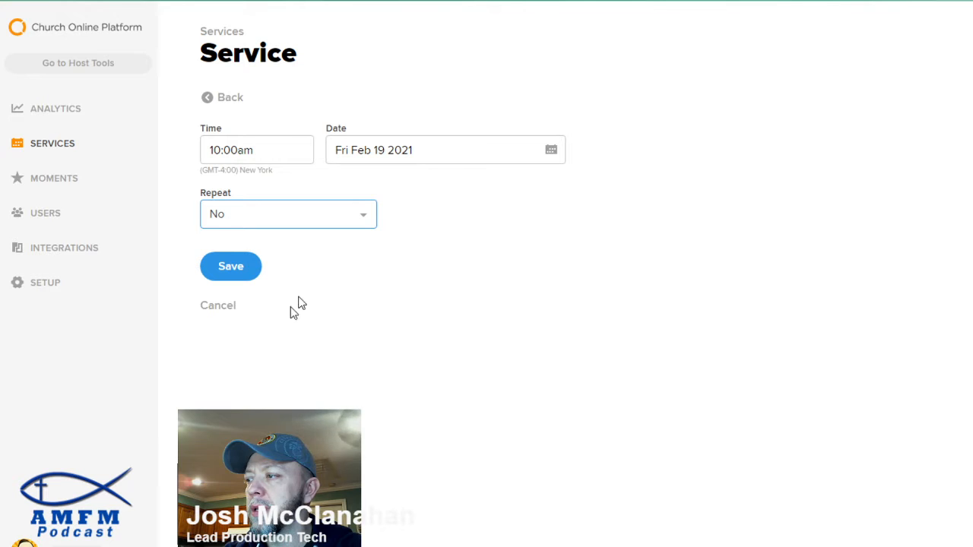
click(439, 218)
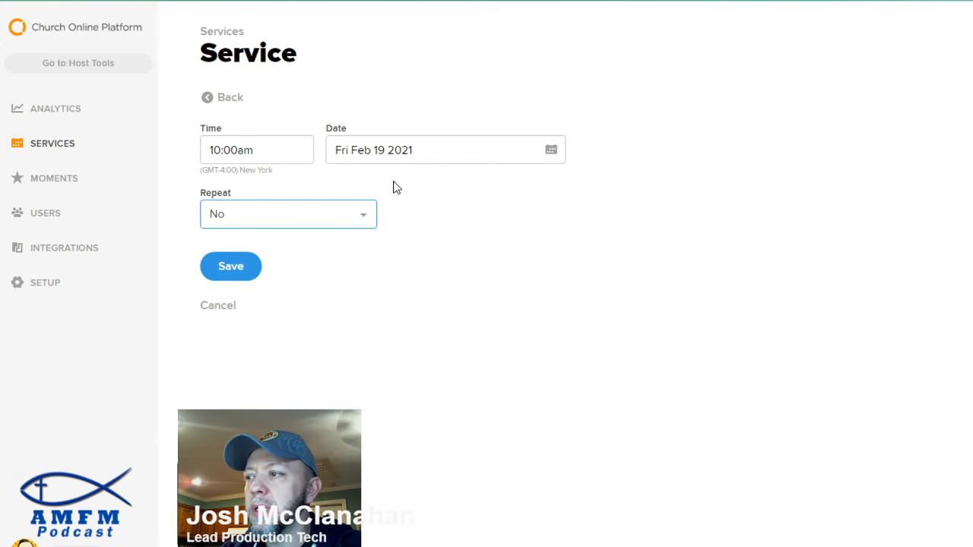
click(222, 309)
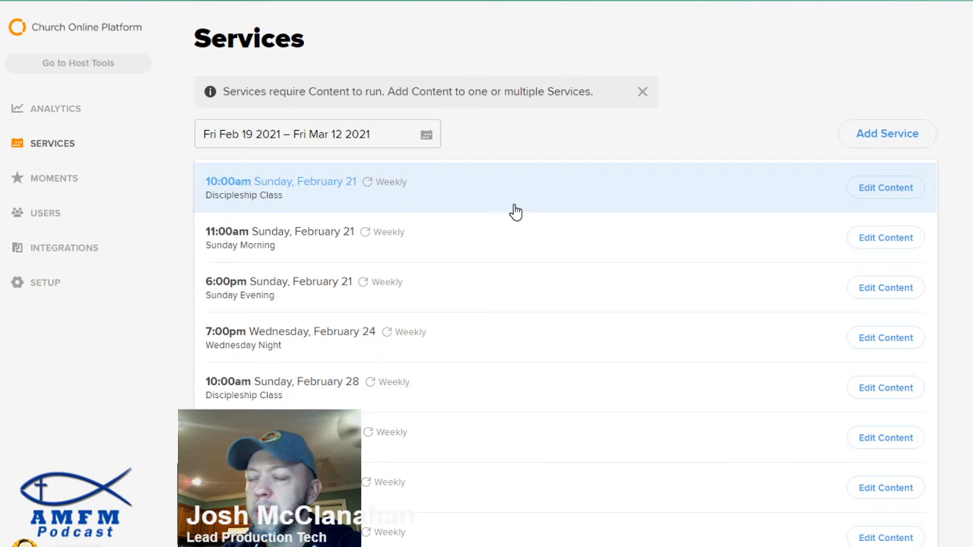
click(332, 190)
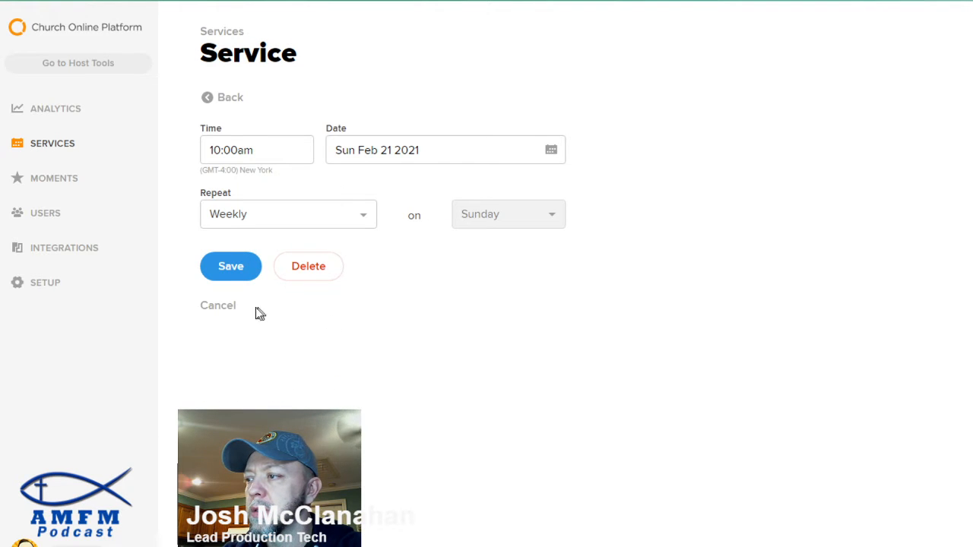
click(231, 311)
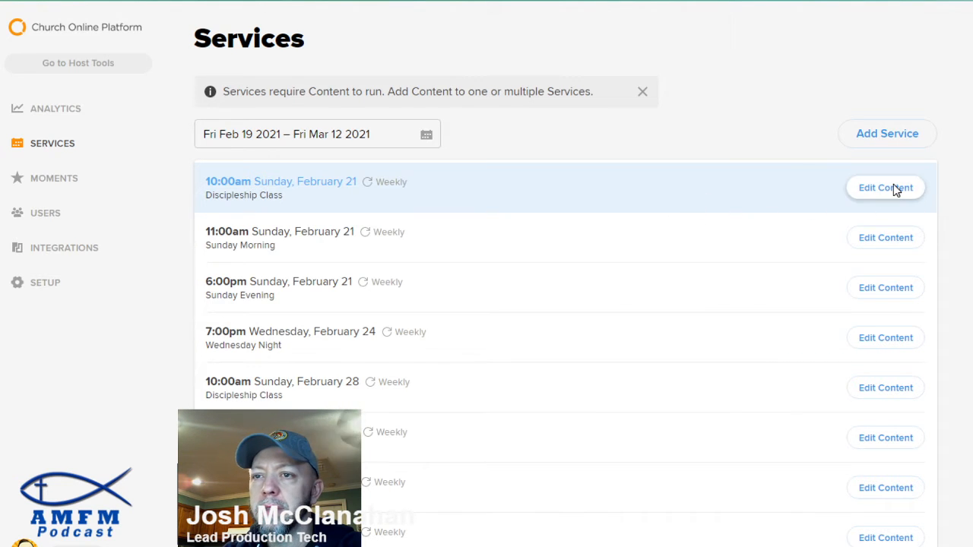
Edit the content of the February 21 Discipleship Class, setting its duration to 0 hours 45 minutes
click(894, 188)
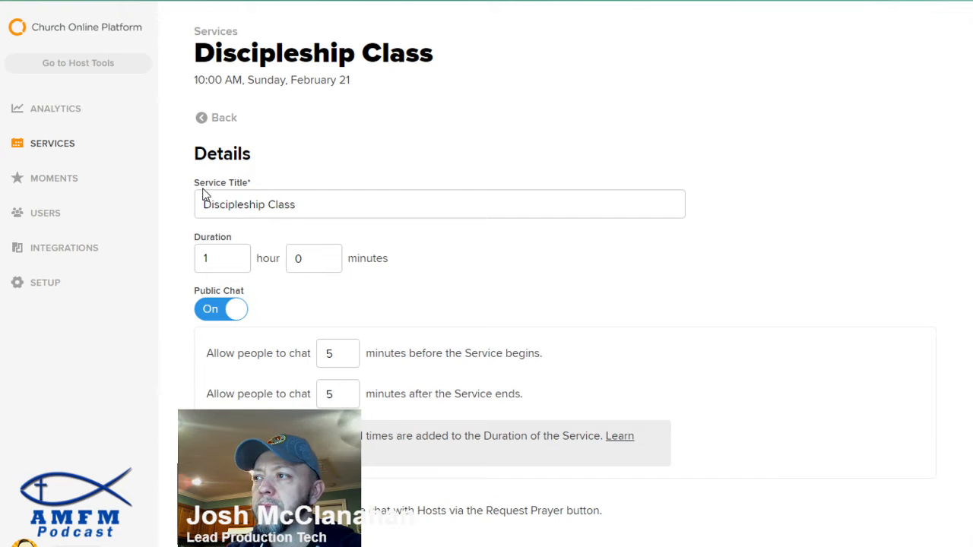
scroll(185, 215, down, 1)
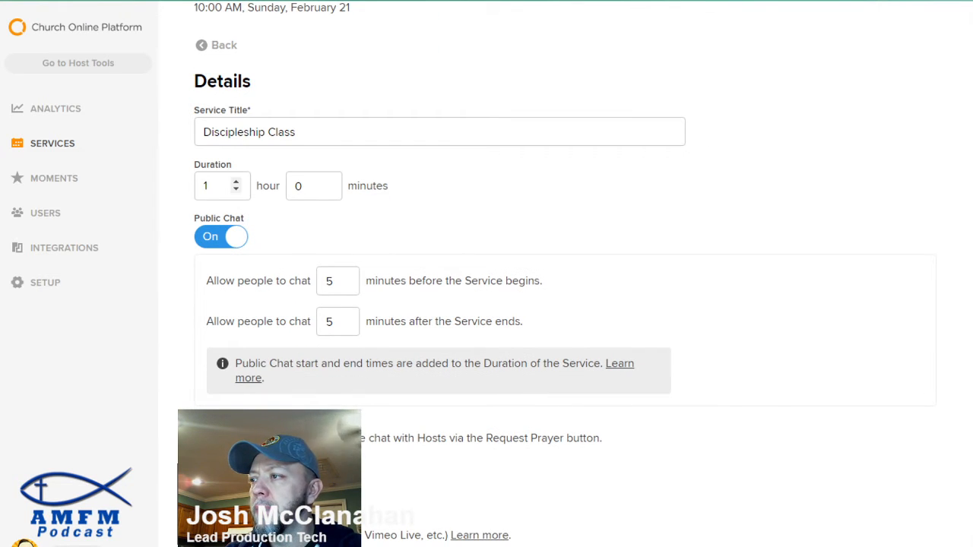
double_click(204, 185)
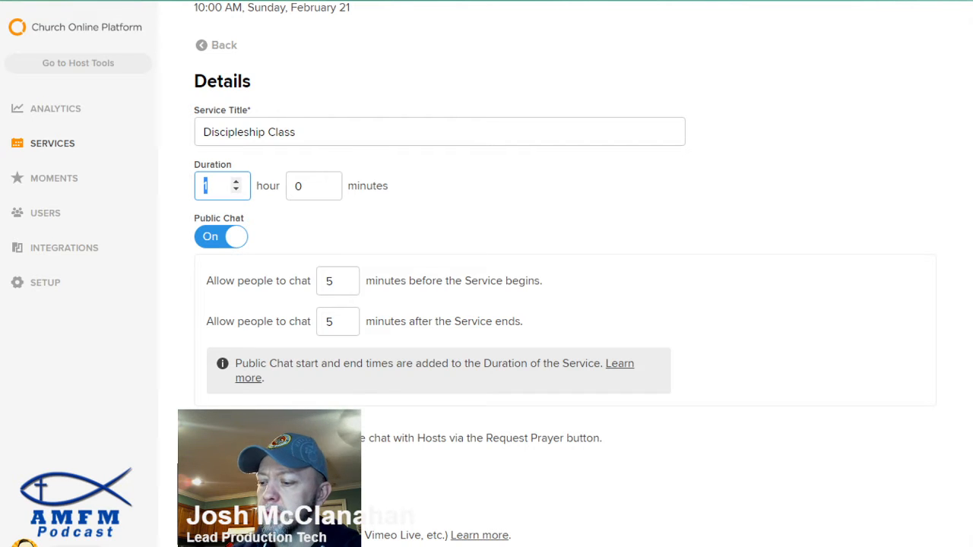
text(0)
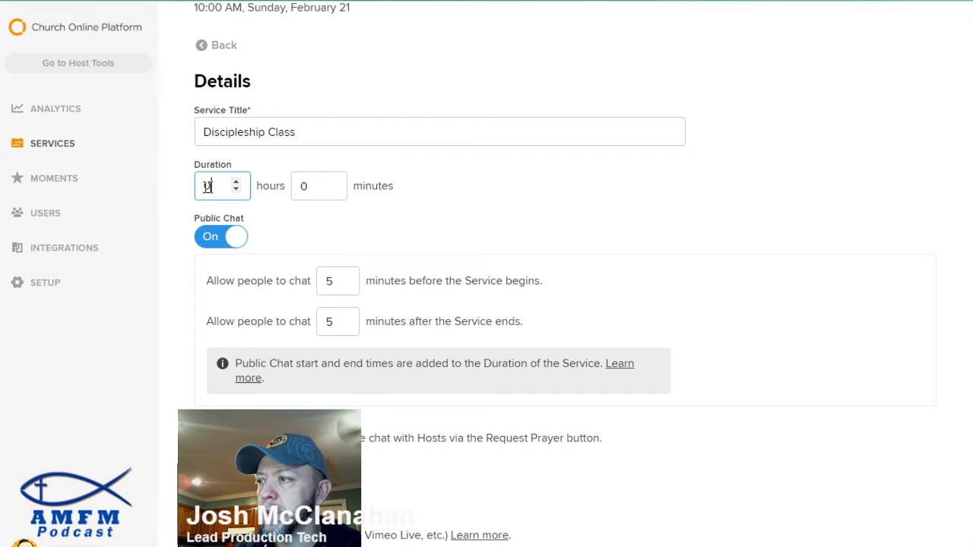
double_click(304, 186)
text(2)
double_click(301, 186)
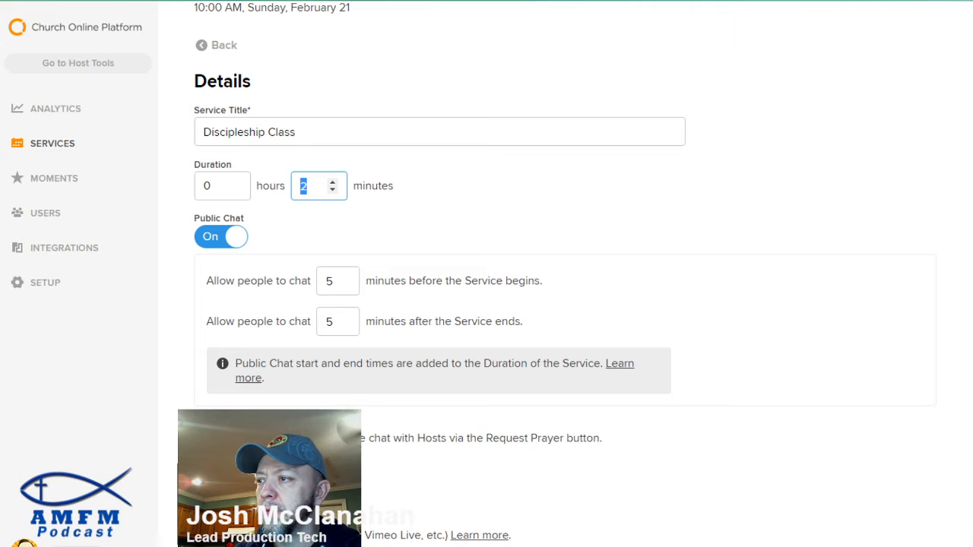
text(45)
click(180, 292)
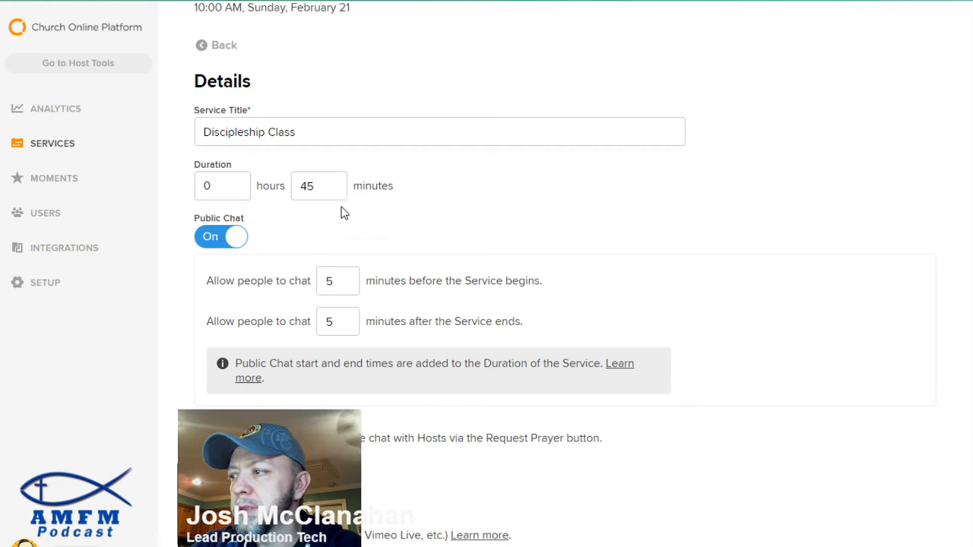
Review the Discipleship Class service's chat, prayer, video and additional-service settings, enlarging the embed code box to show the full code
scroll(251, 365, down, 3)
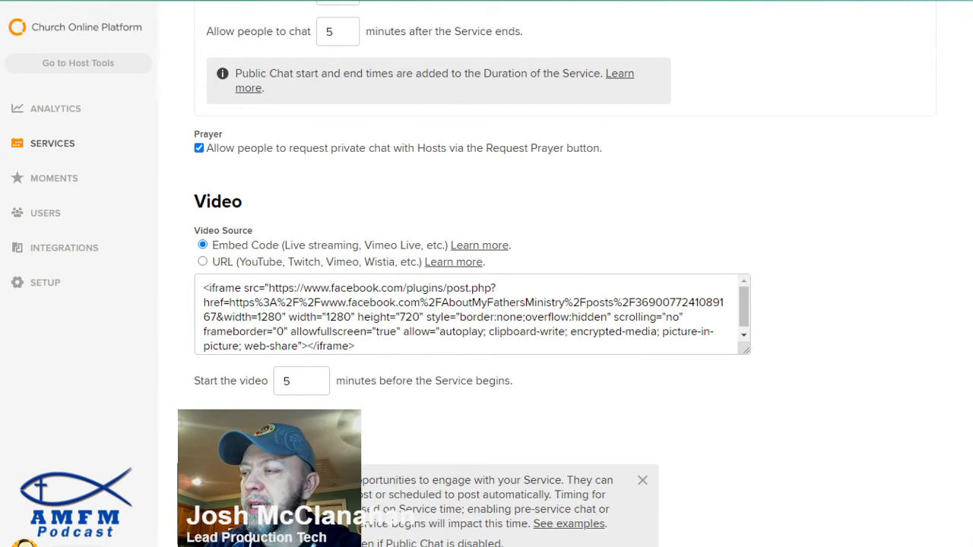
scroll(242, 187, up, 2)
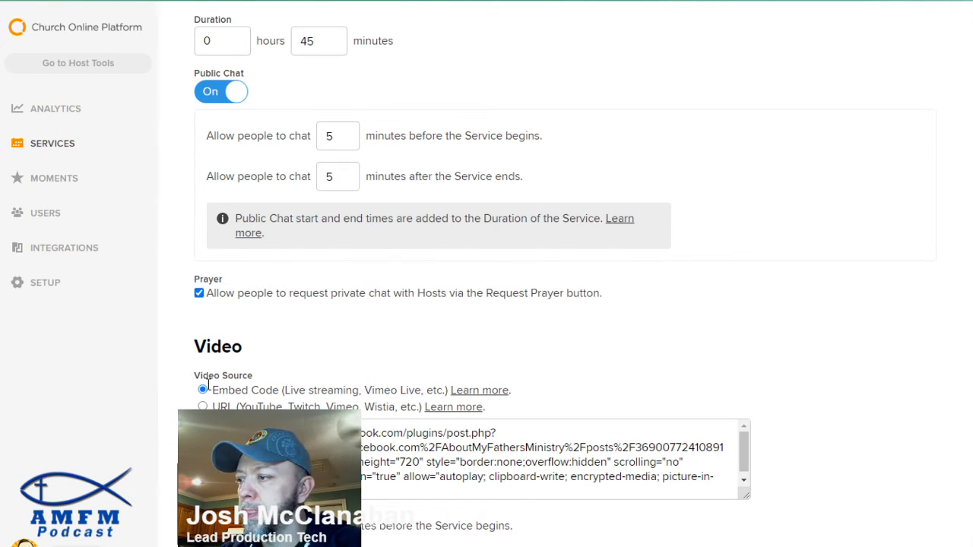
scroll(186, 397, down, 1)
scroll(186, 396, down, 1)
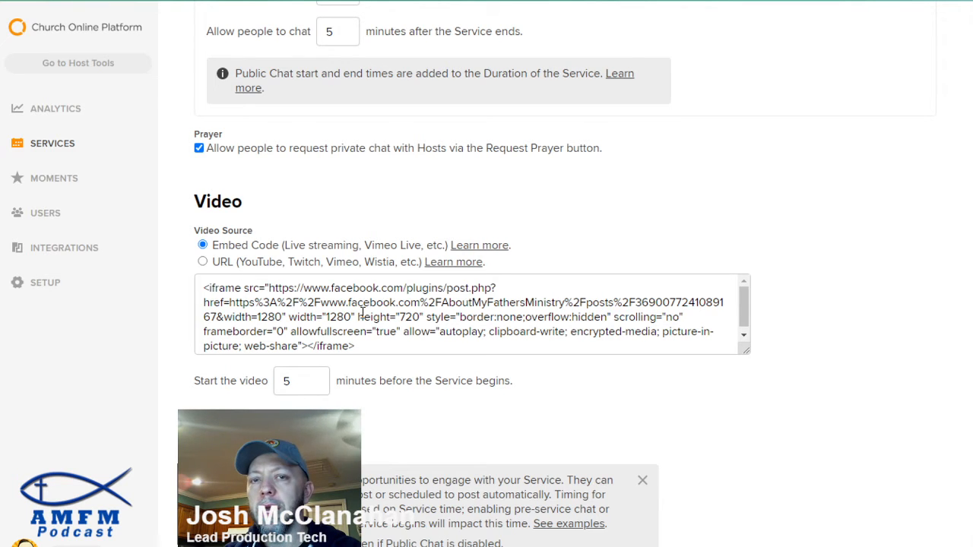
drag(745, 350, 753, 387)
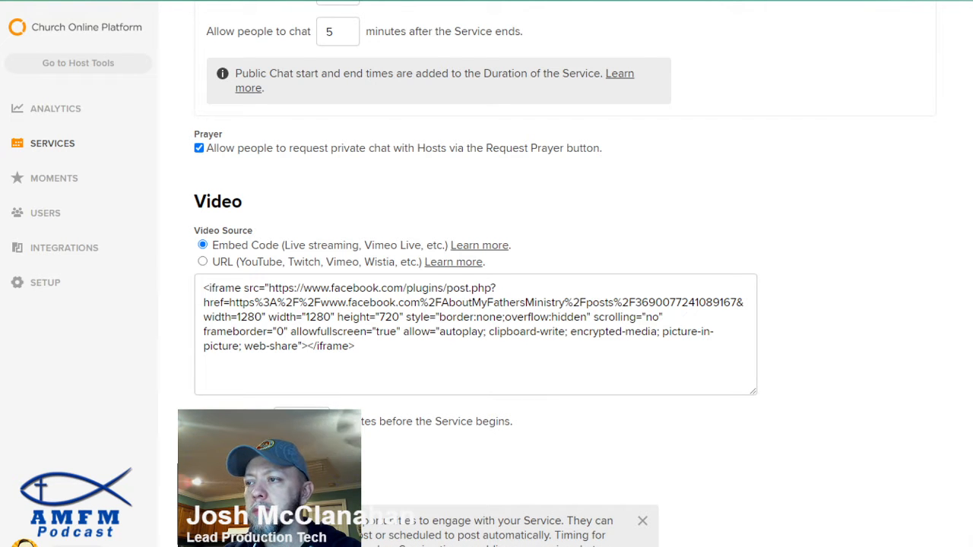
scroll(205, 262, down, 6)
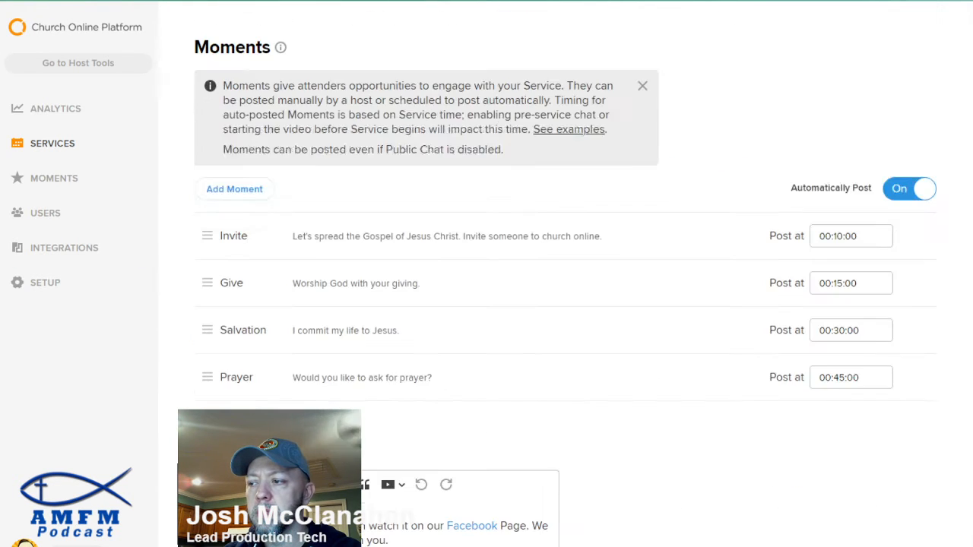
scroll(235, 456, down, 12)
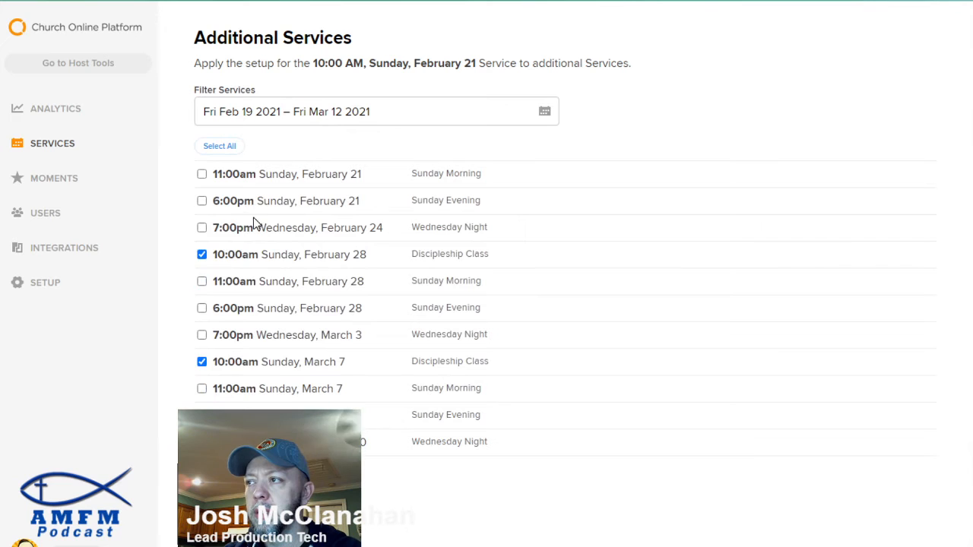
scroll(224, 244, up, 20)
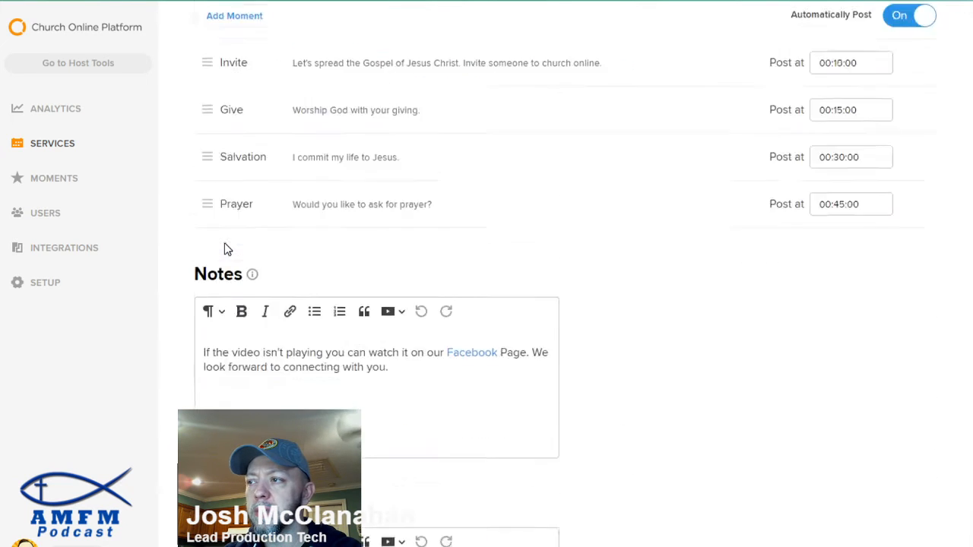
scroll(190, 289, down, 2)
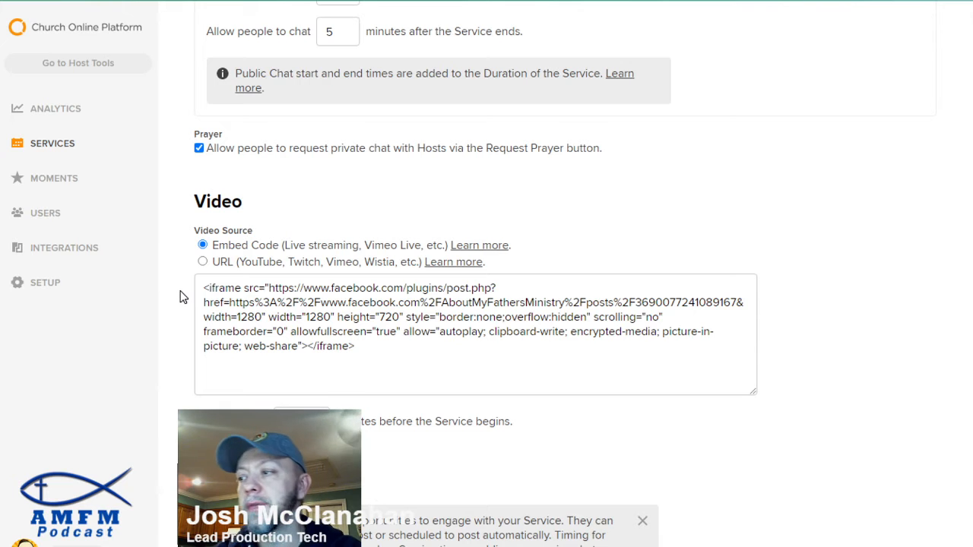
scroll(181, 326, down, 3)
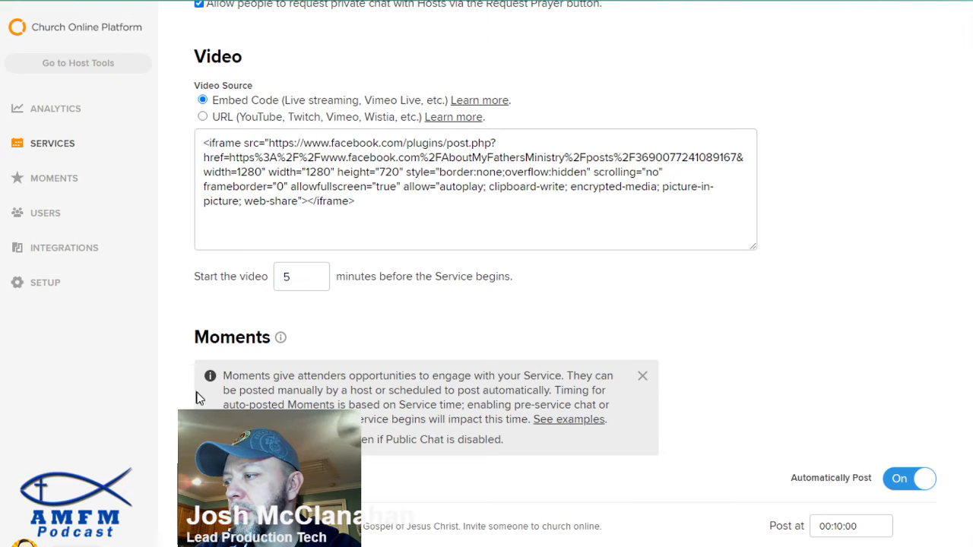
Set the Prayer moment to post at 00:20:00 and move it above the Salvation moment
scroll(190, 391, down, 1)
scroll(189, 392, down, 3)
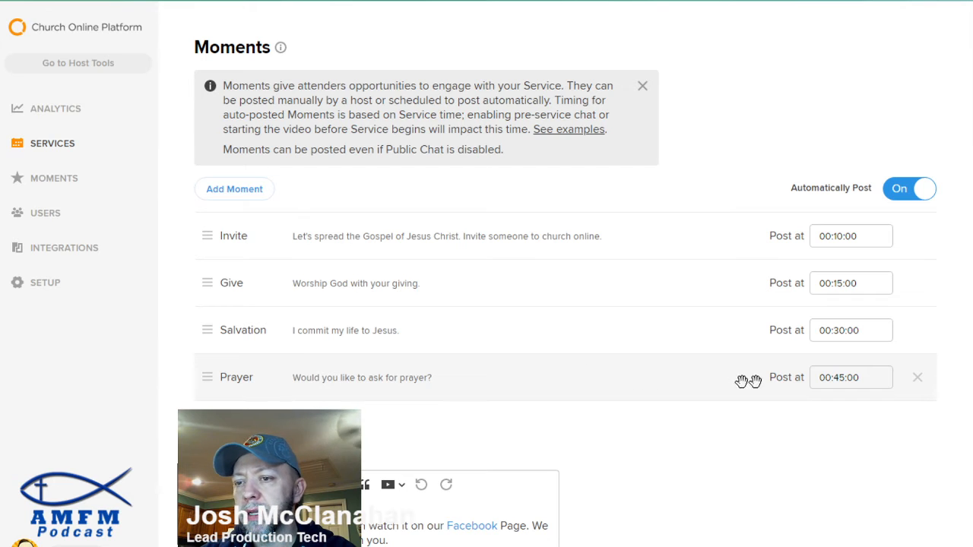
click(833, 377)
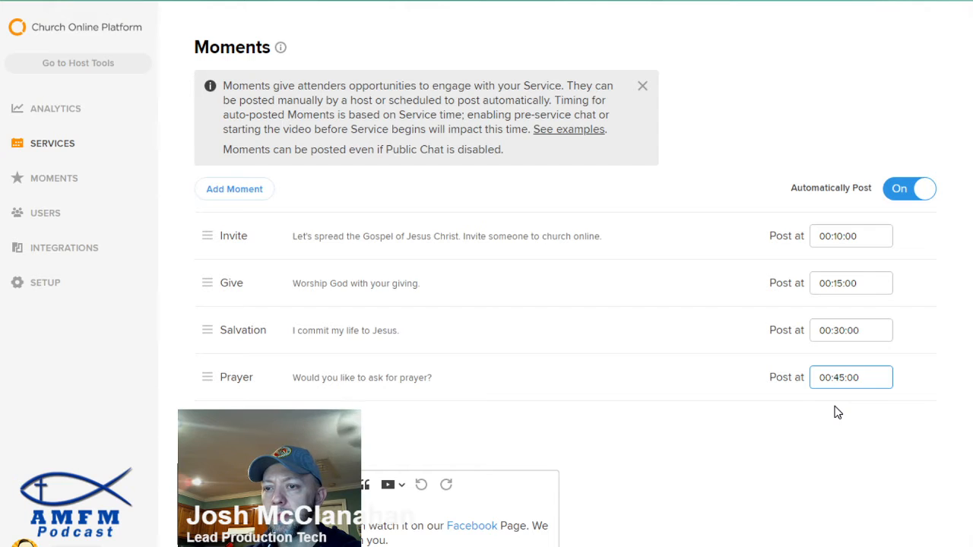
key(BackSpace)
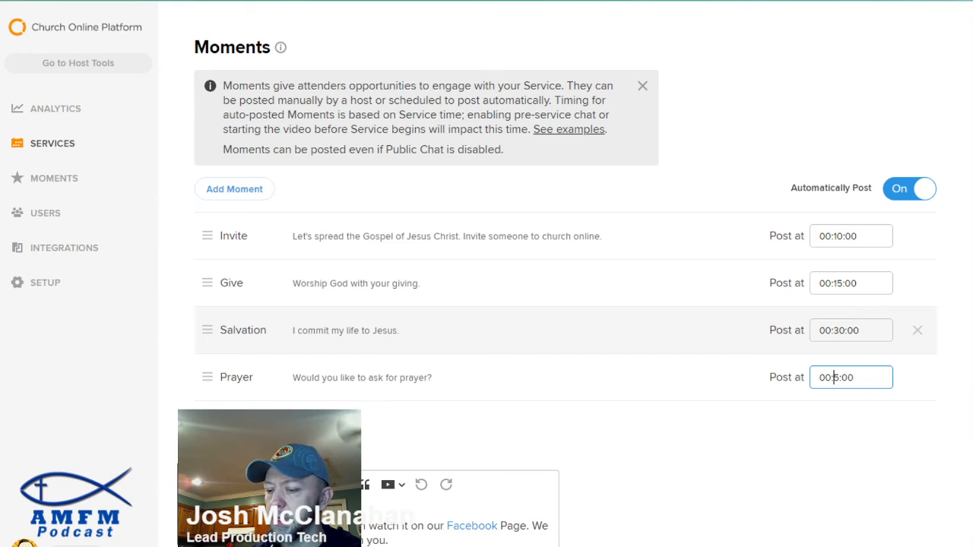
text(2)
key(Delete)
text(0)
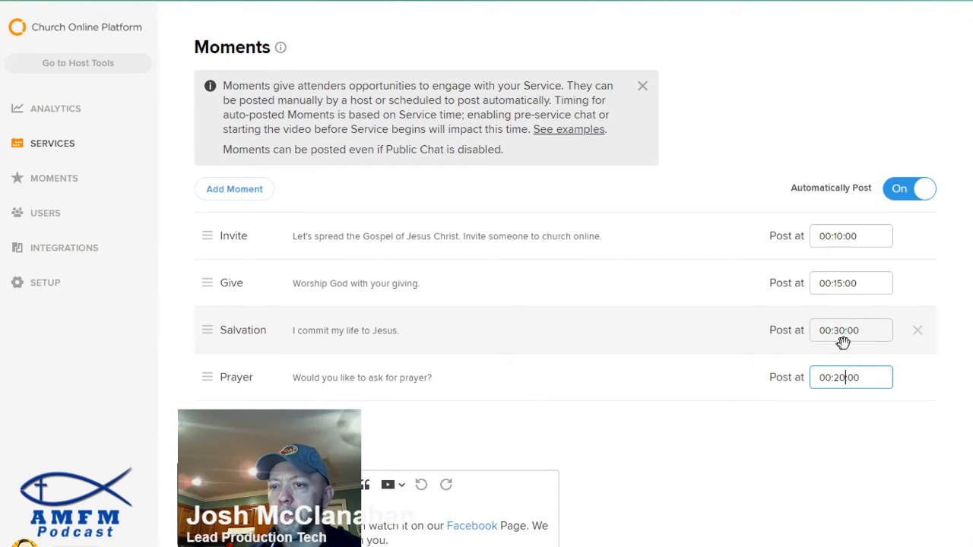
click(621, 423)
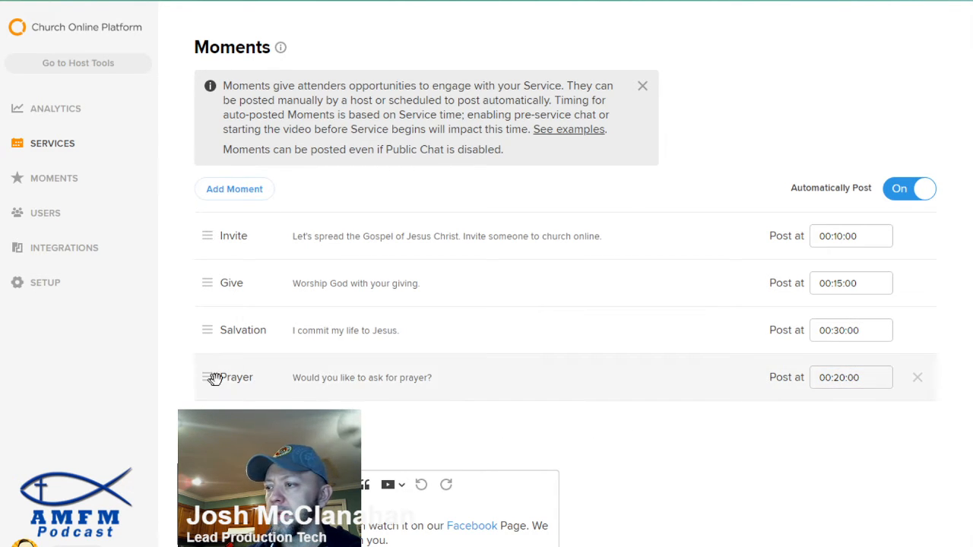
drag(206, 384, 210, 326)
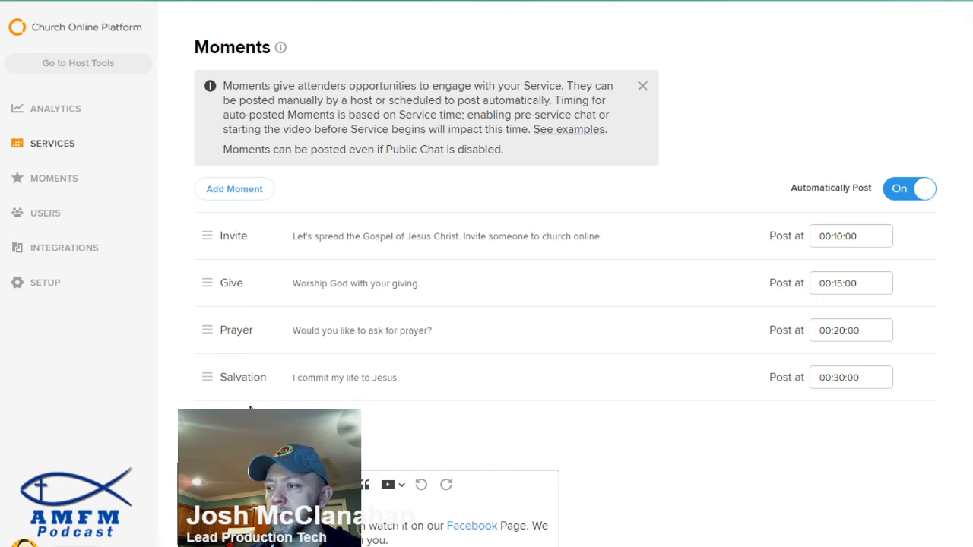
Examine the service's notes, host info and the list of additional services that can receive the same setup
scroll(194, 410, down, 3)
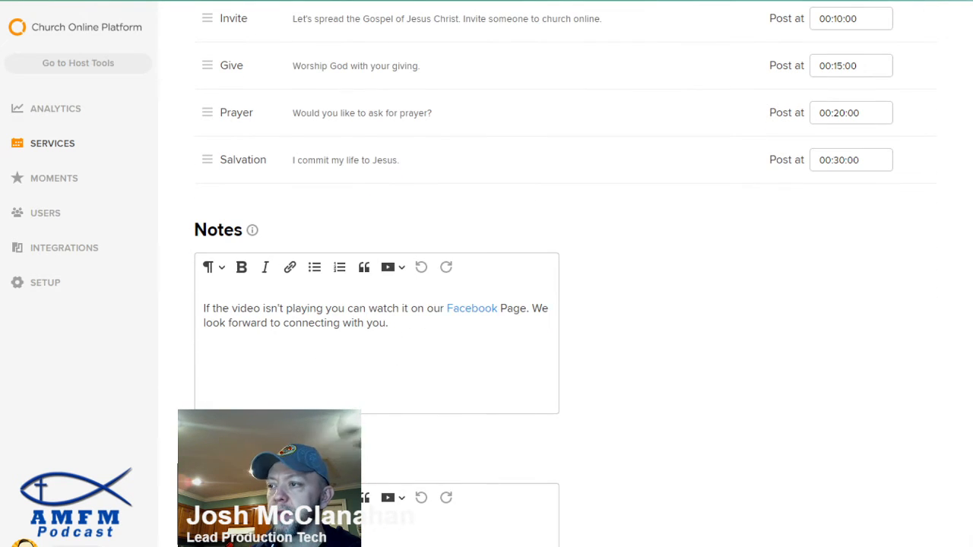
scroll(169, 423, down, 4)
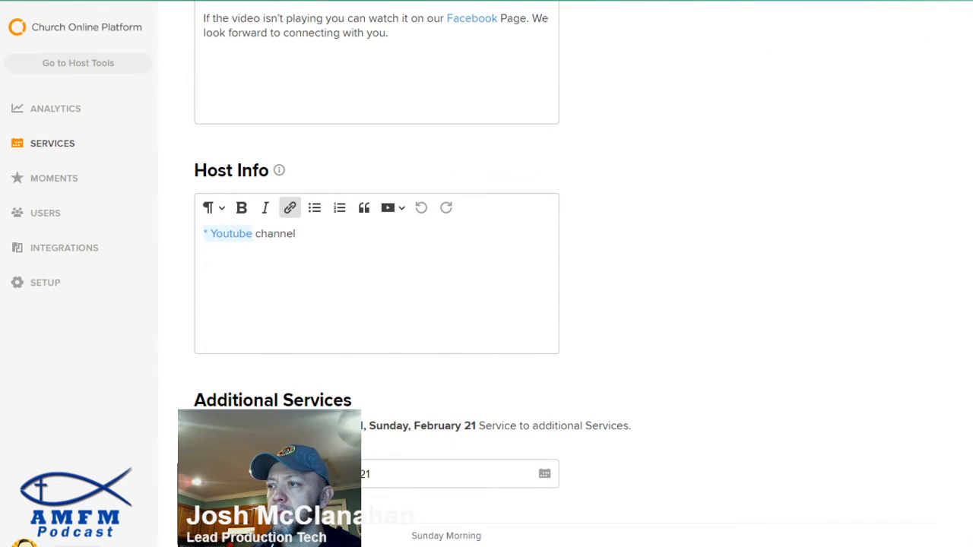
scroll(259, 46, up, 1)
mouse_move(280, 245)
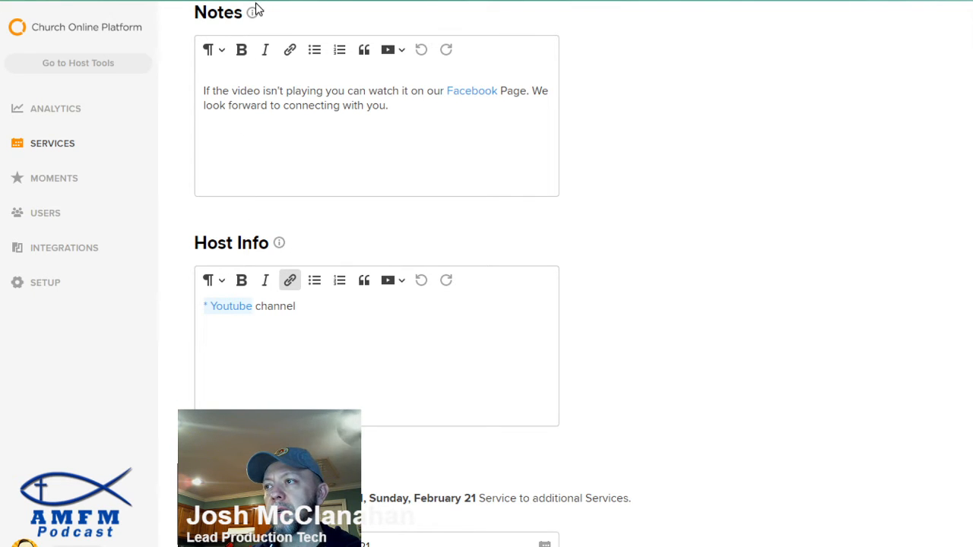
mouse_move(253, 15)
scroll(210, 278, down, 3)
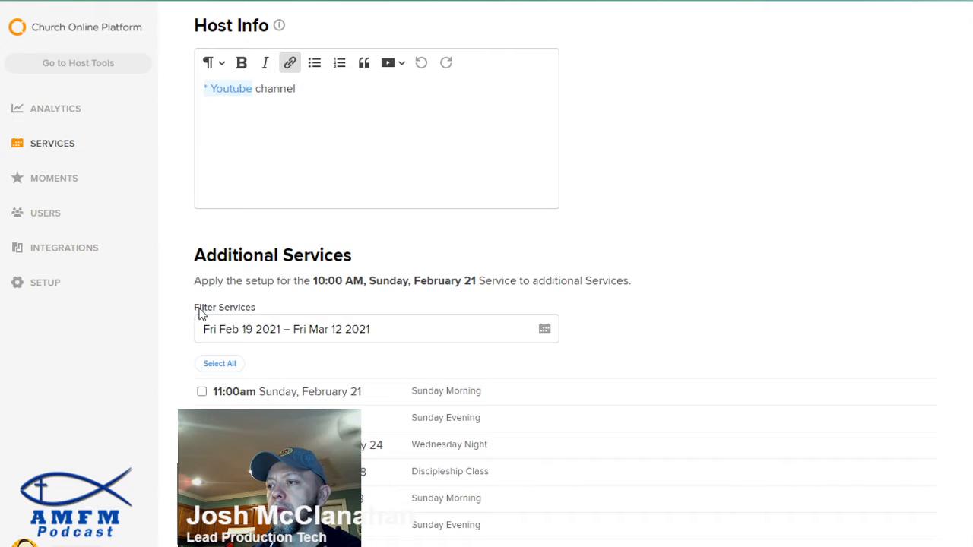
scroll(195, 262, down, 2)
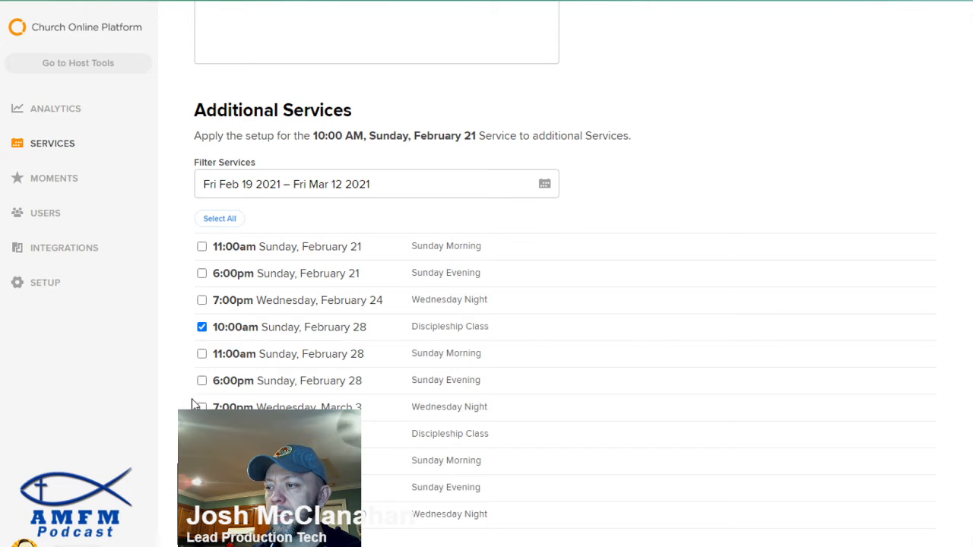
scroll(565, 228, down, 1)
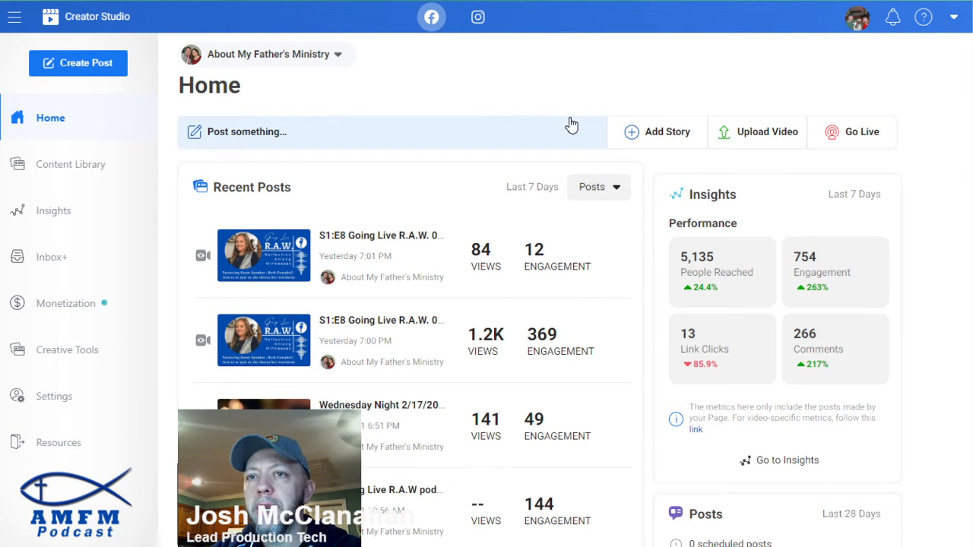
From Facebook Creator Studio, start scheduling a live video in Live Producer and set its date to Feb 21, 2021
click(857, 136)
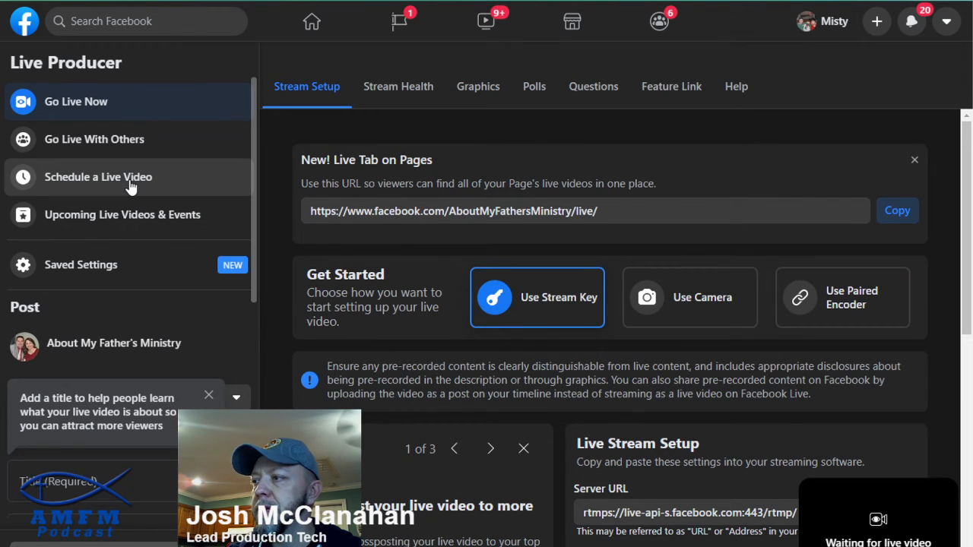
click(131, 181)
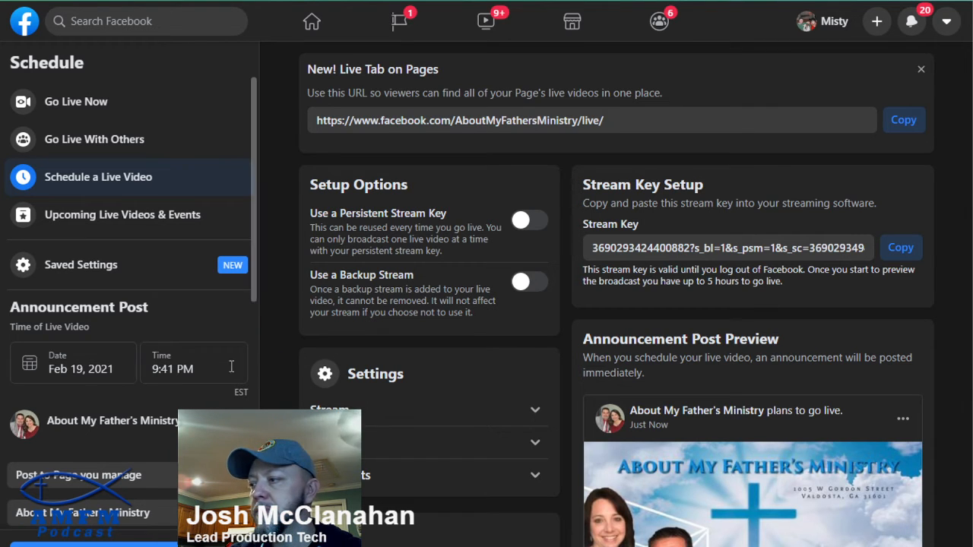
click(76, 369)
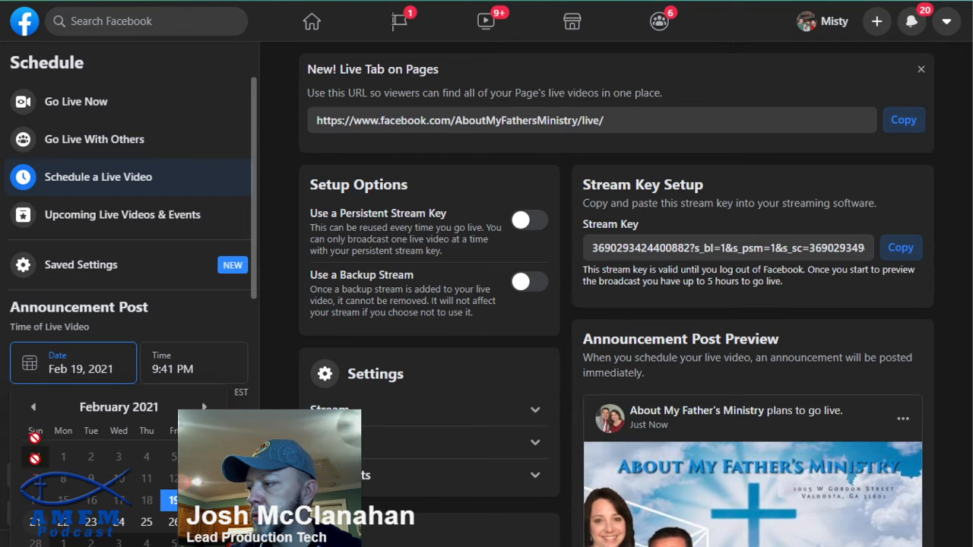
click(35, 521)
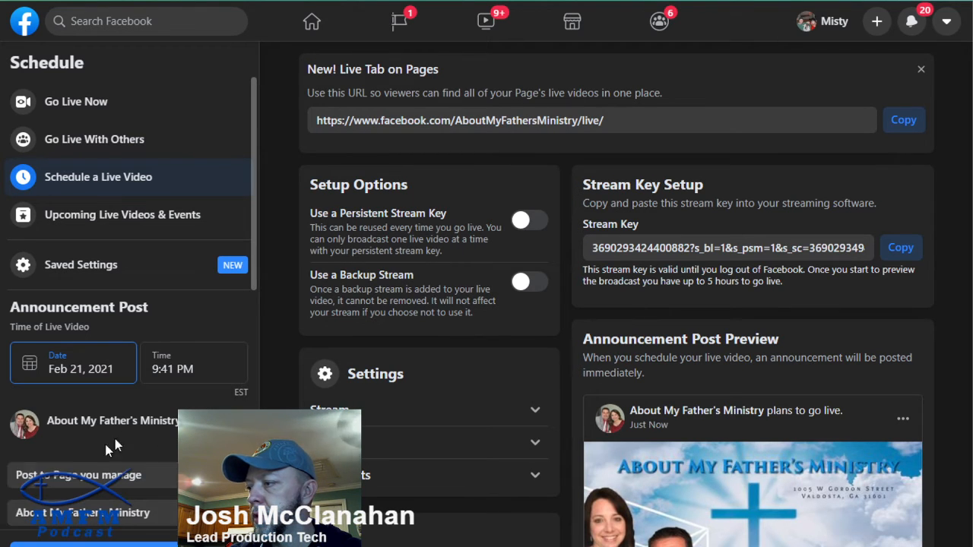
Set the scheduled live video's time to 10:55 AM
click(159, 379)
scroll(158, 439, down, 3)
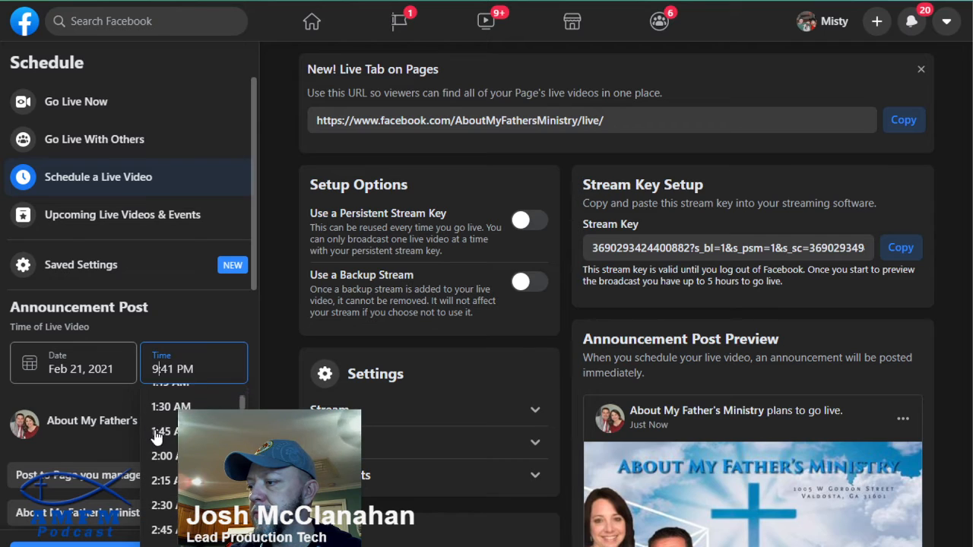
scroll(157, 440, down, 7)
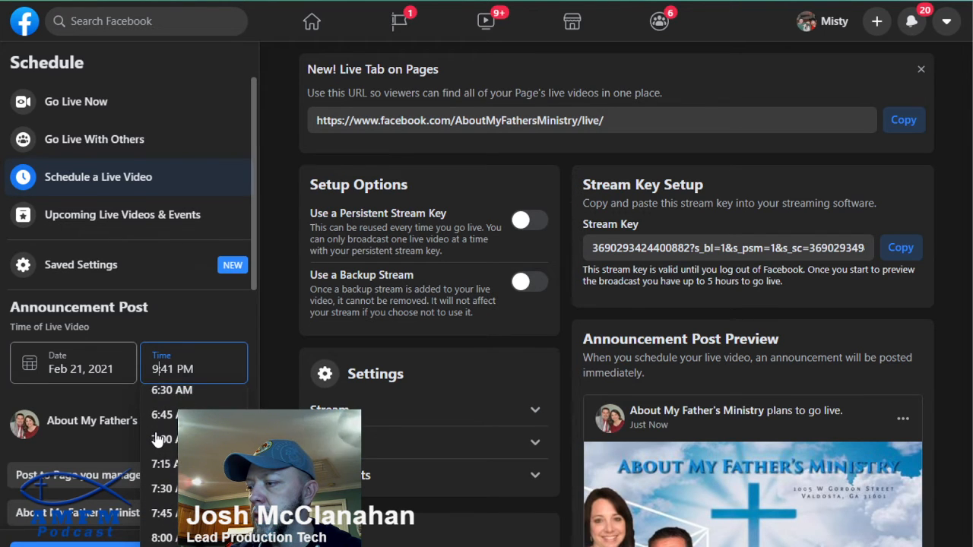
scroll(157, 439, down, 4)
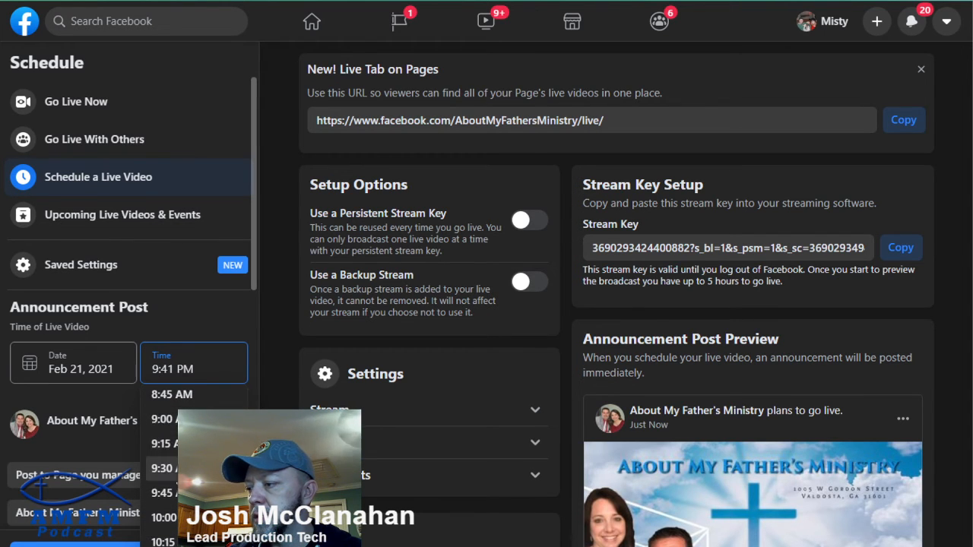
click(164, 471)
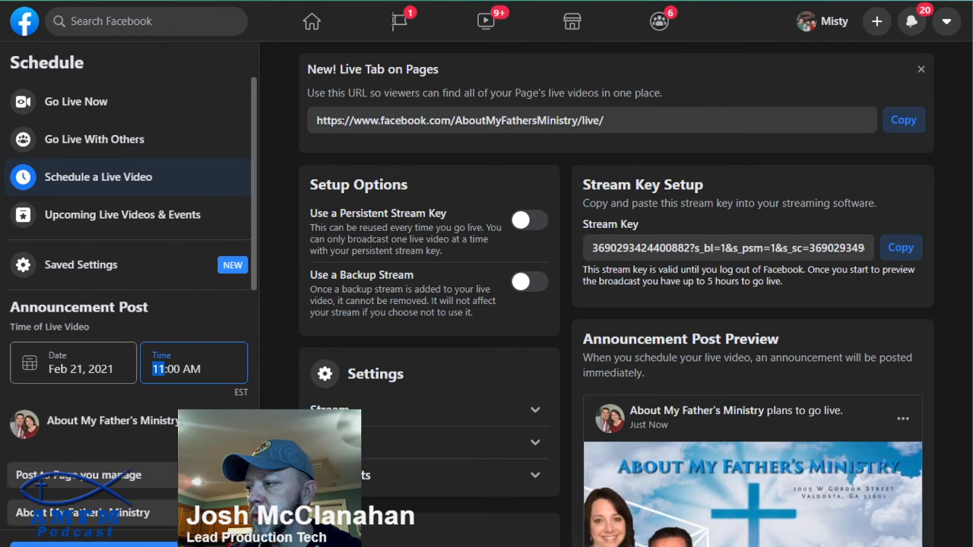
click(159, 369)
text(10)
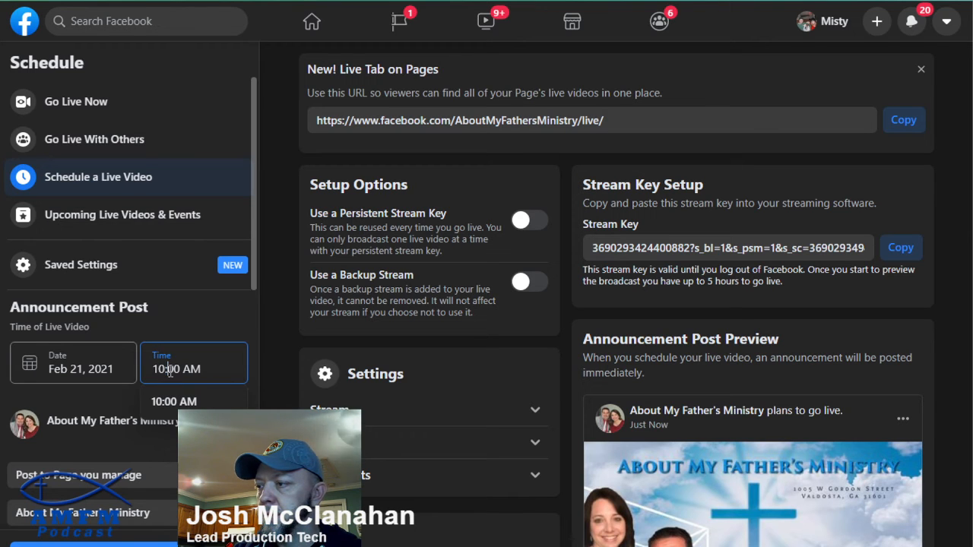
click(177, 370)
text(55)
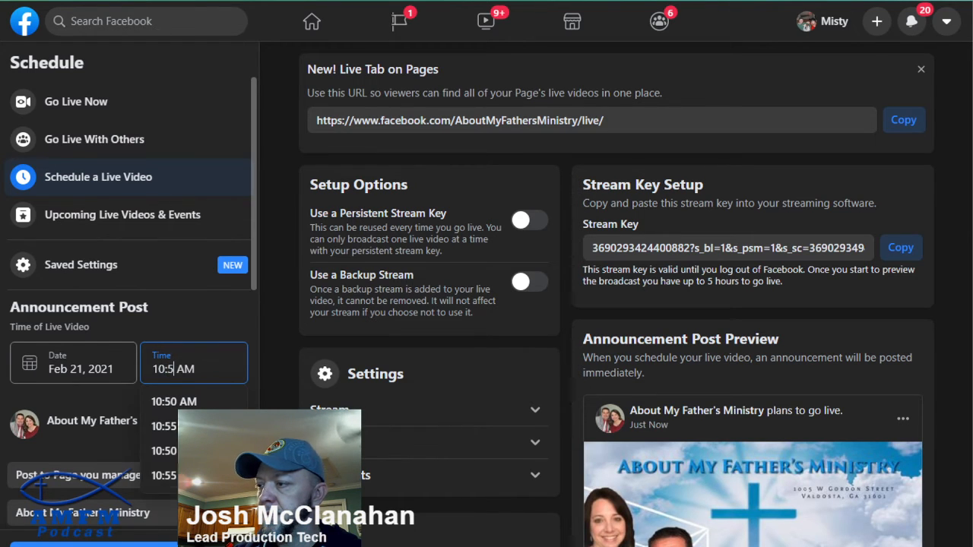
click(223, 398)
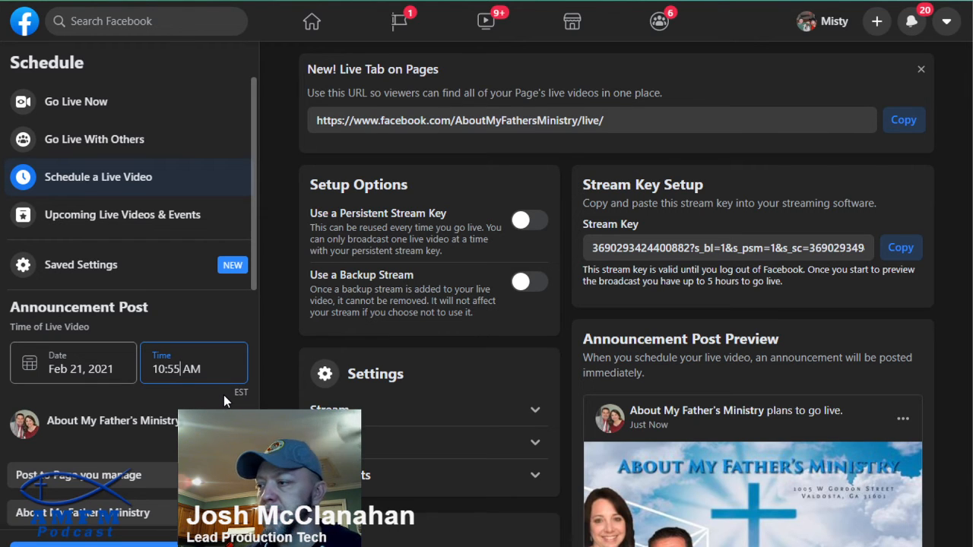
Title the scheduled live video "Sunday Morning 02-21-2021"
scroll(202, 411, down, 1)
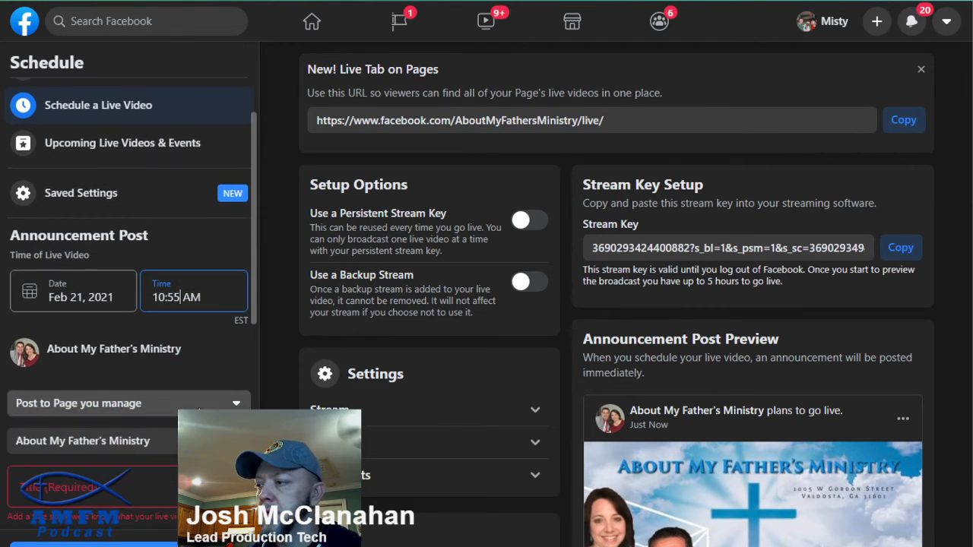
scroll(107, 454, down, 2)
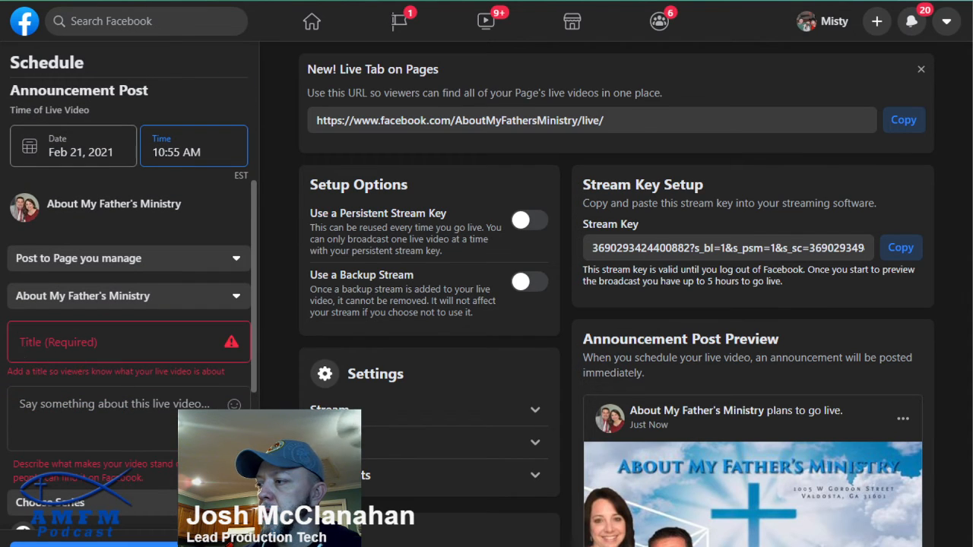
click(114, 342)
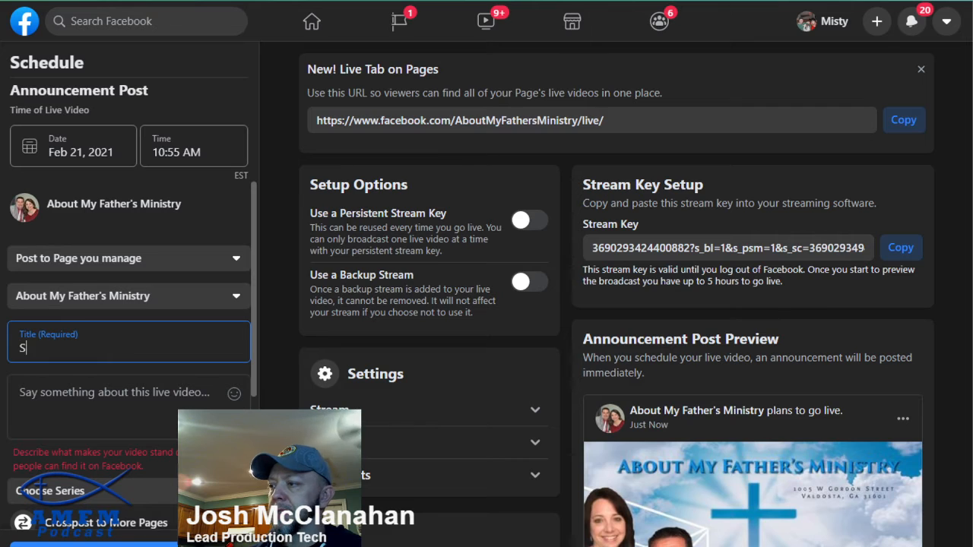
text(Sunday Morning)
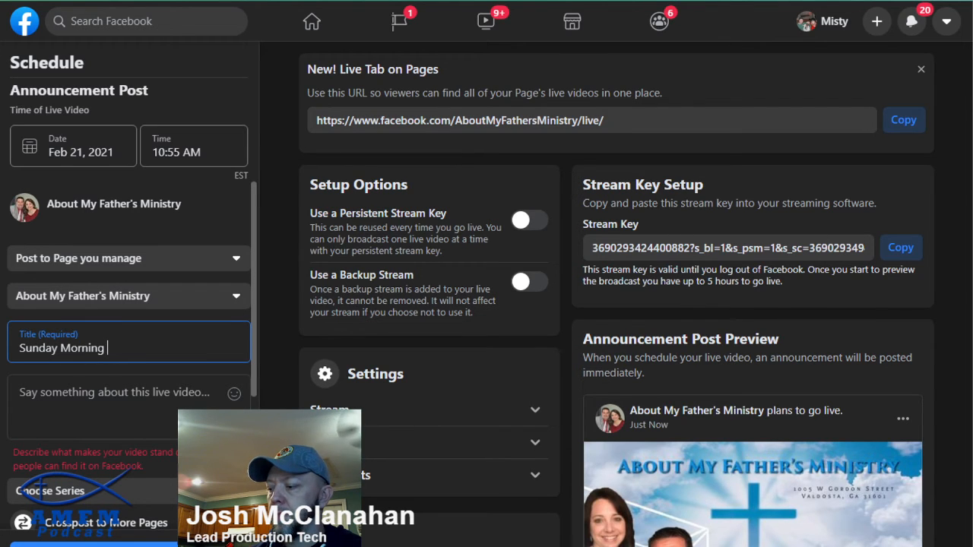
text( 02-21)
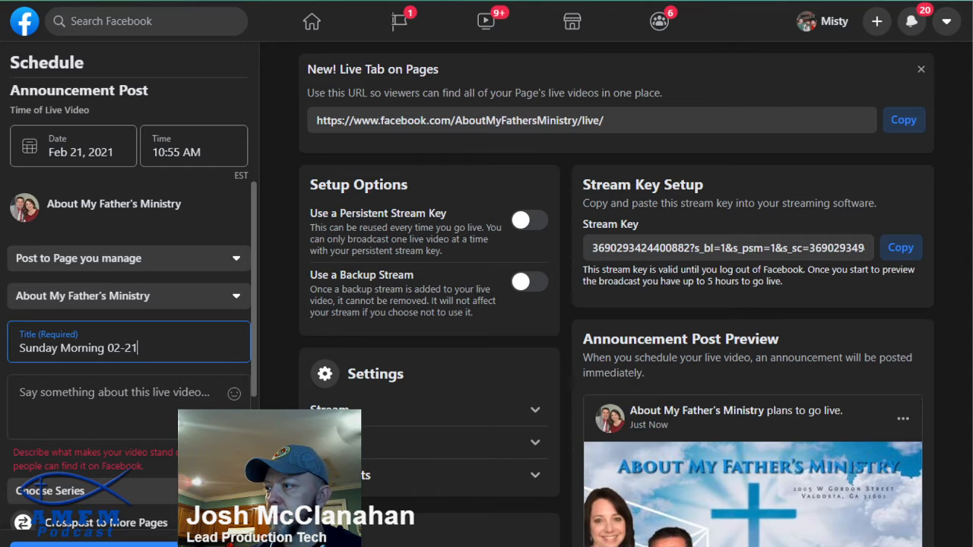
text(-2021)
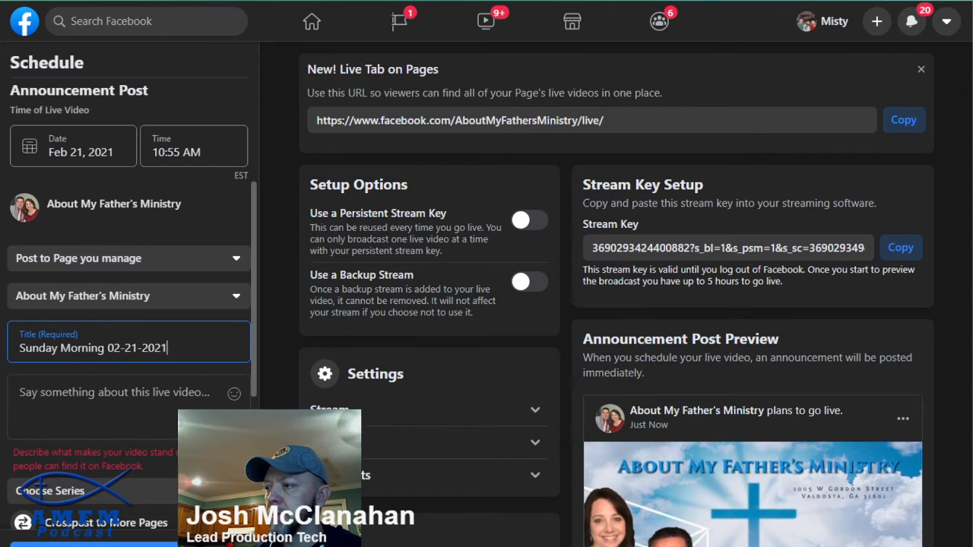
Open the About My Father's Ministry page's videos on Facebook in a separate browser tab
click(62, 392)
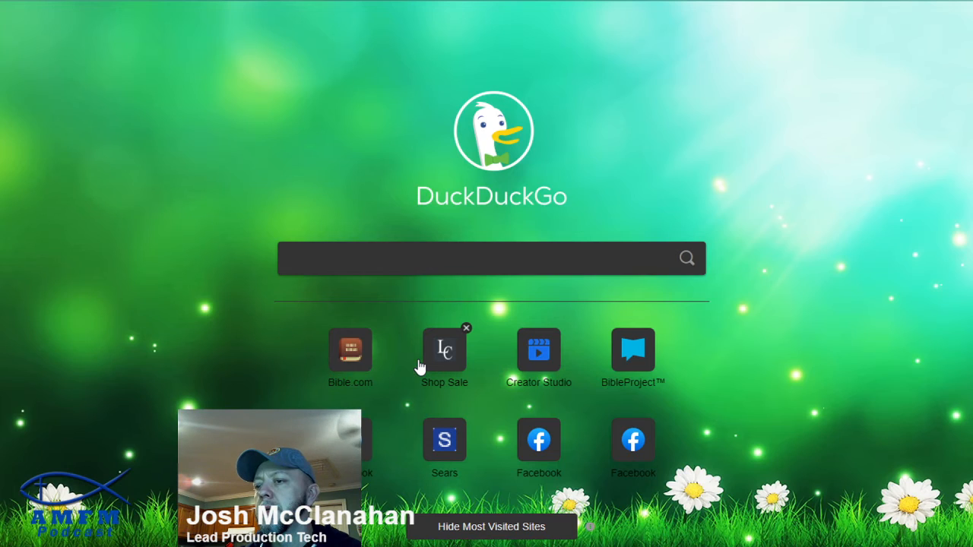
text(face)
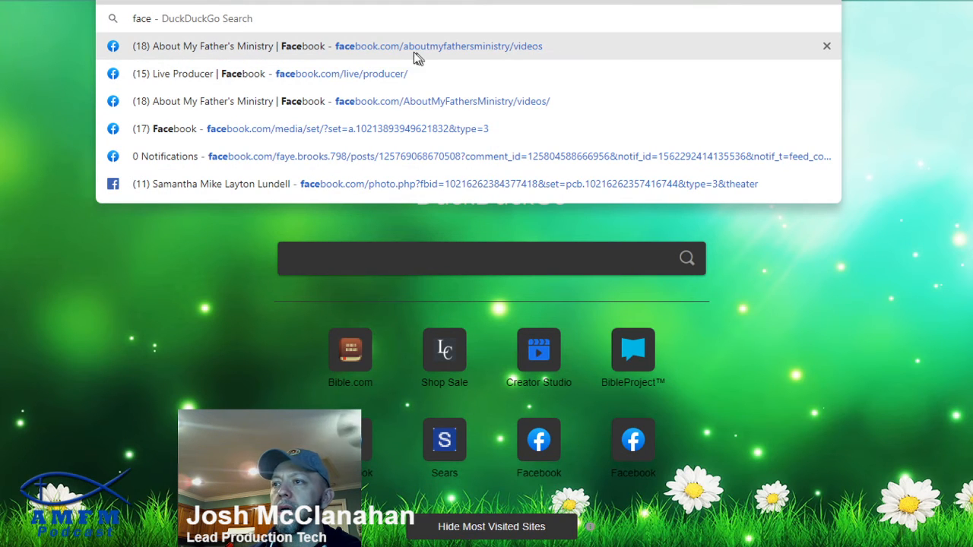
click(529, 56)
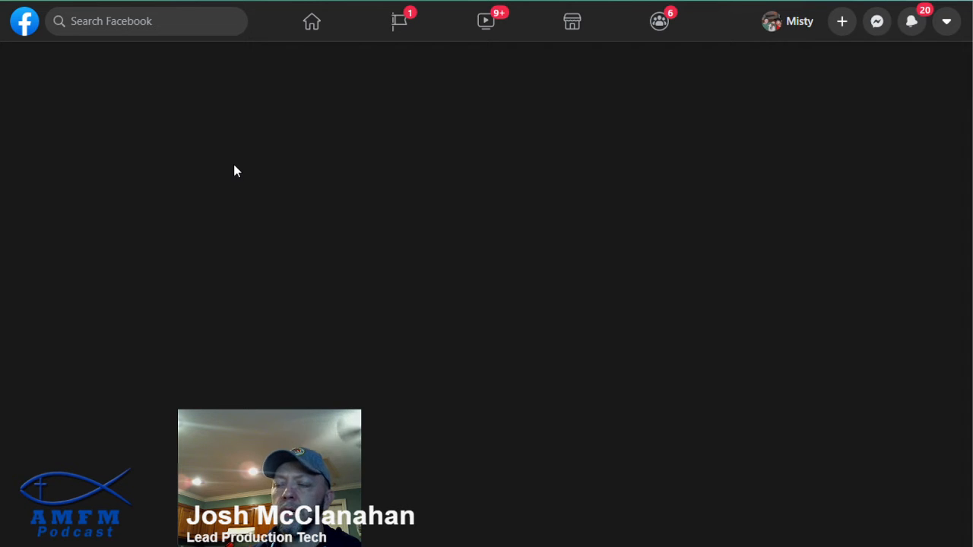
scroll(282, 347, down, 3)
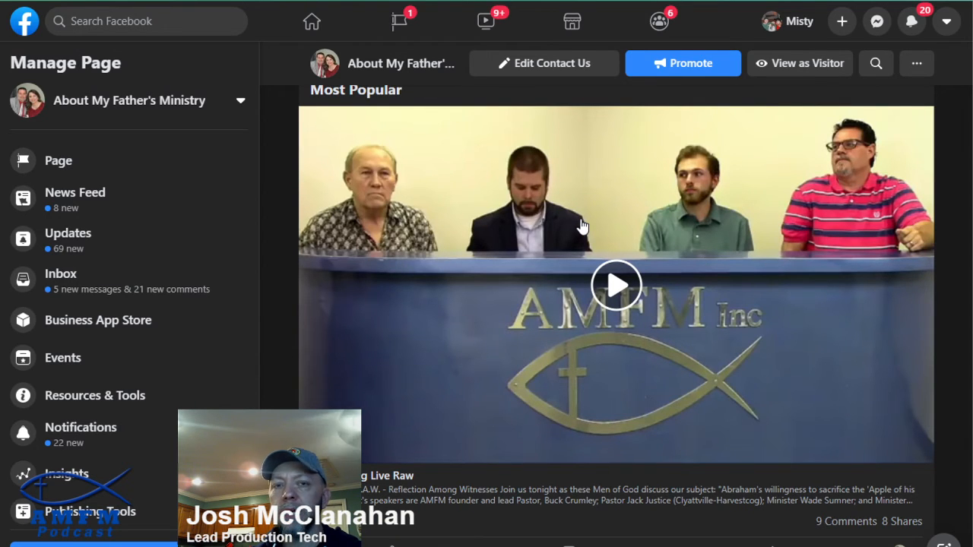
Read the full description of the most popular video, S1:E8 Going Live Raw, and return to the video list
click(532, 243)
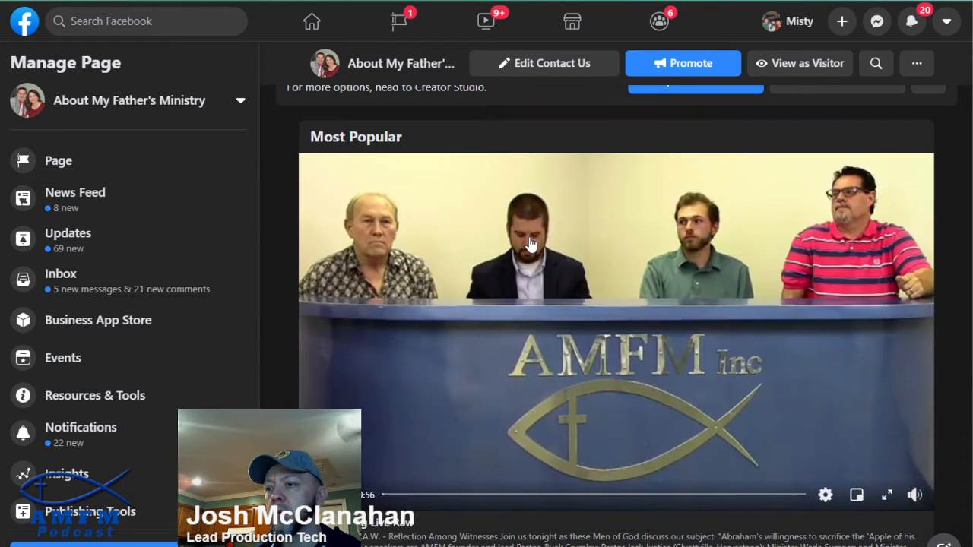
click(507, 346)
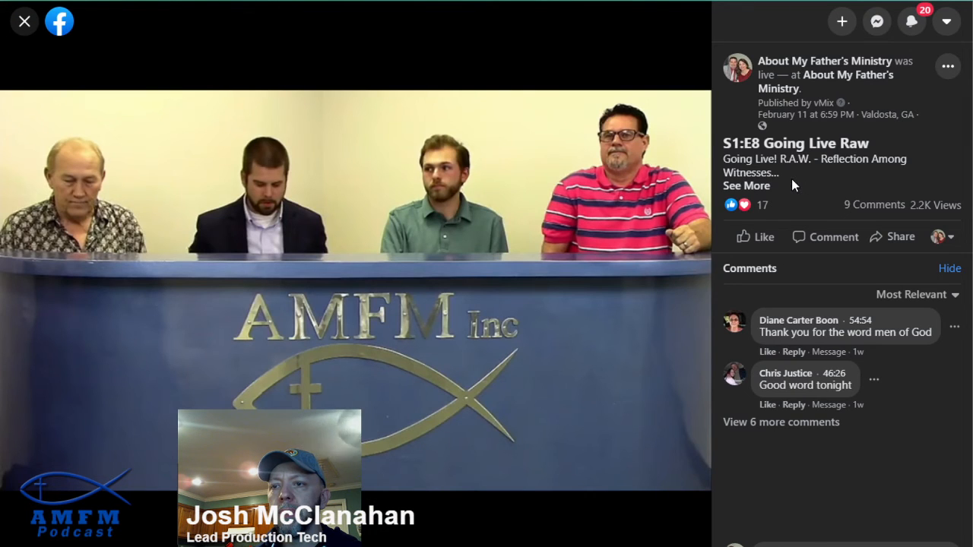
click(760, 188)
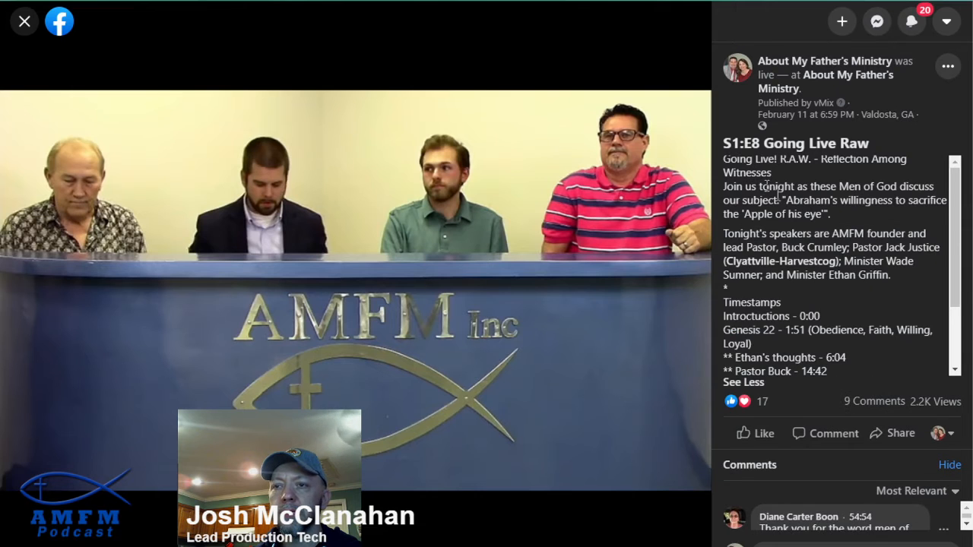
click(24, 21)
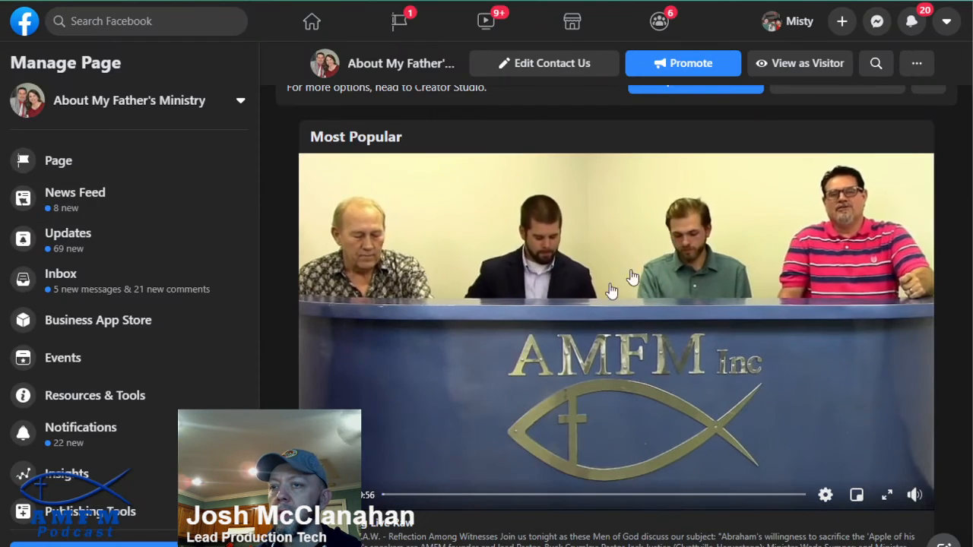
click(618, 282)
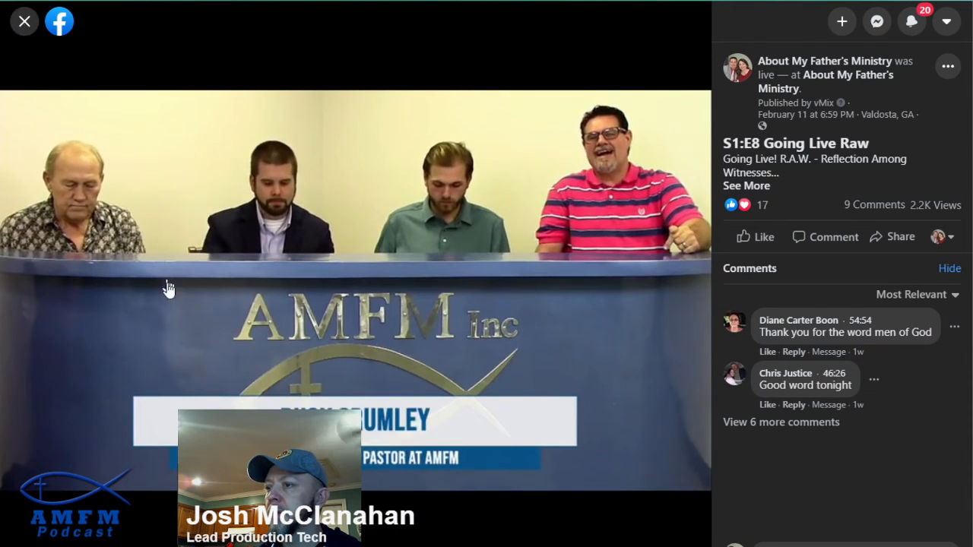
key(Escape)
Copy the full description of the Sunday Morning 2/14/2021 video into the scheduled live video's description
scroll(274, 362, down, 5)
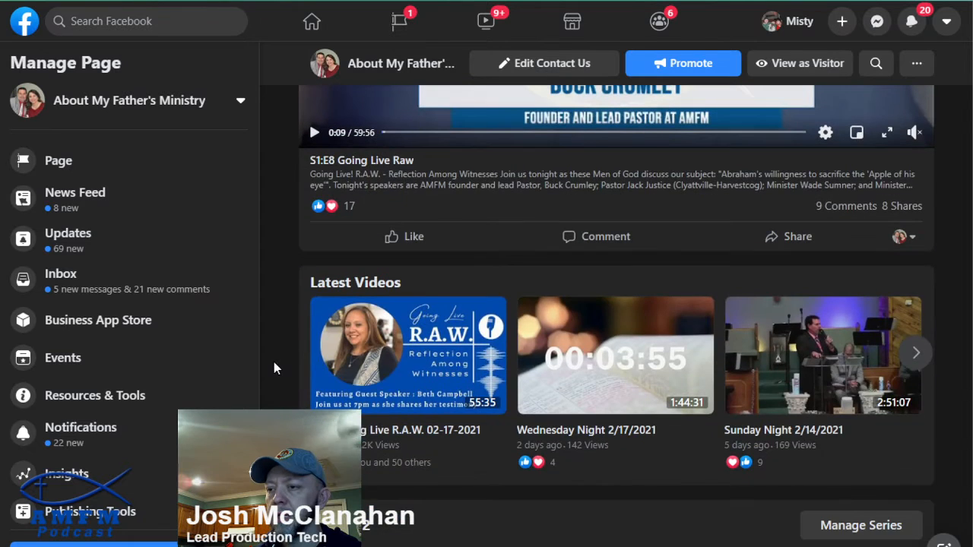
mouse_move(770, 363)
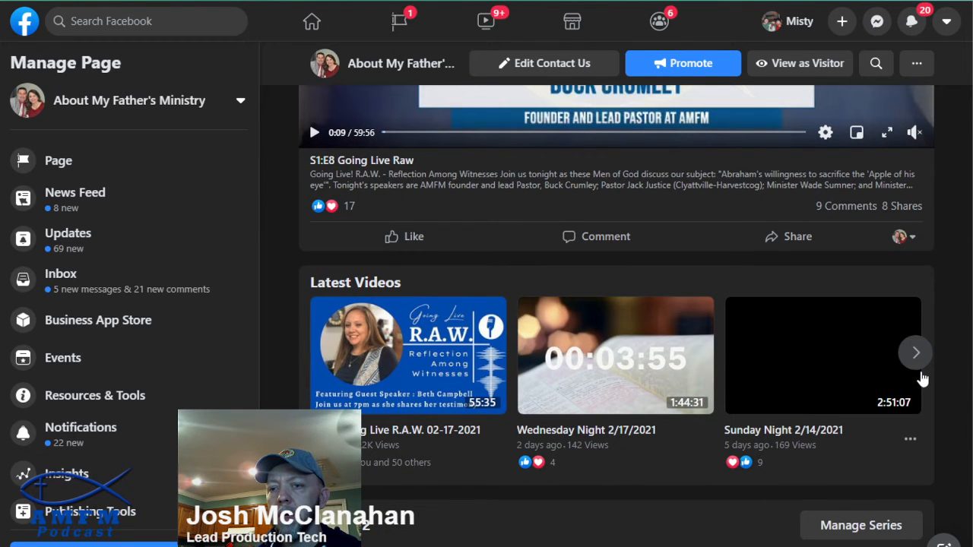
click(915, 353)
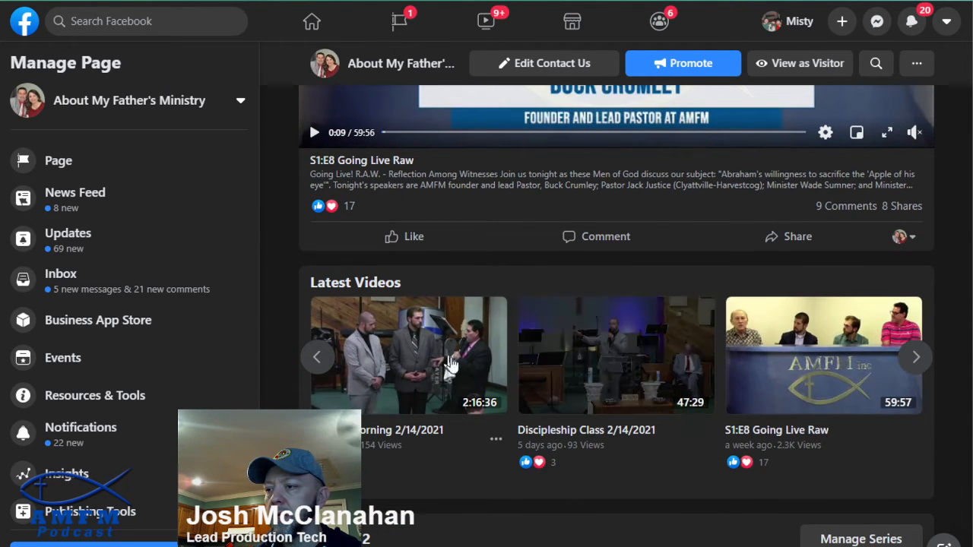
click(431, 352)
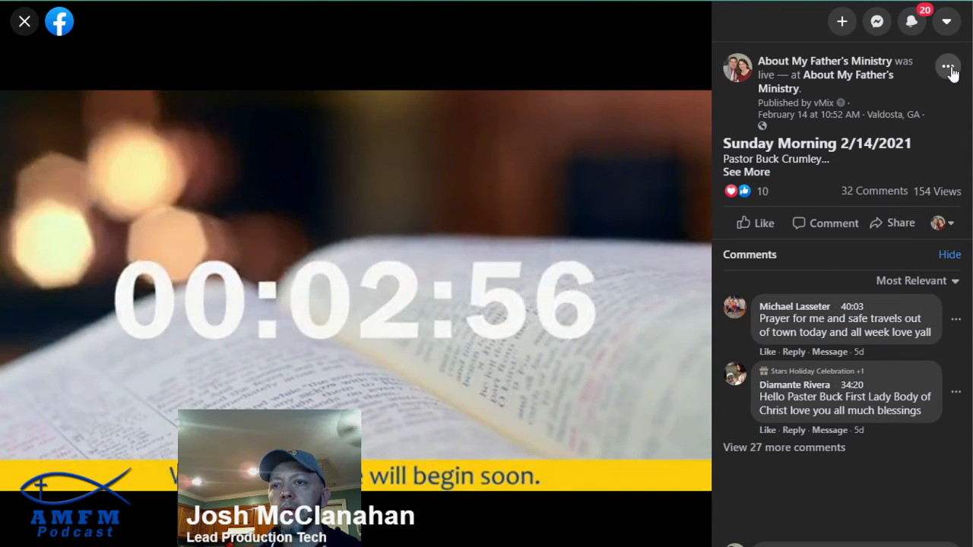
click(753, 174)
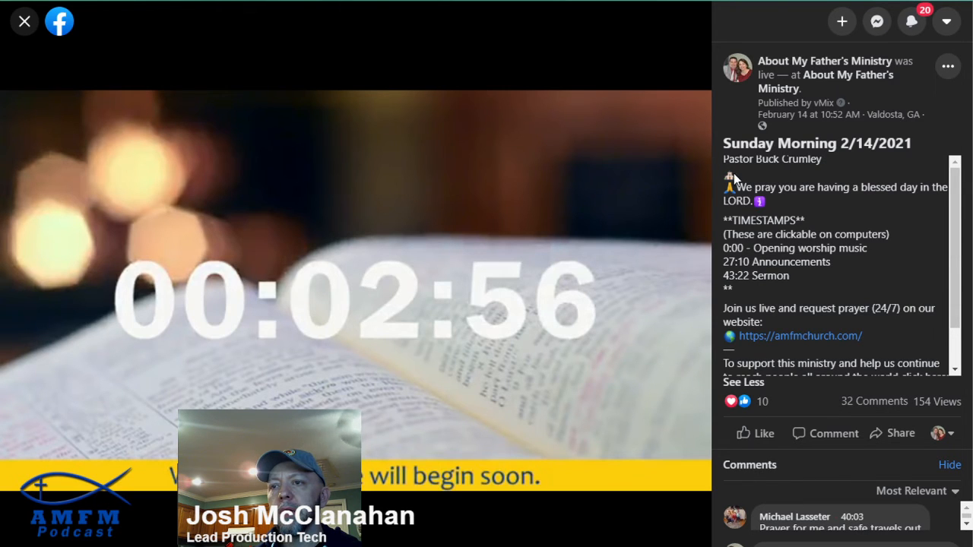
drag(724, 159, 921, 370)
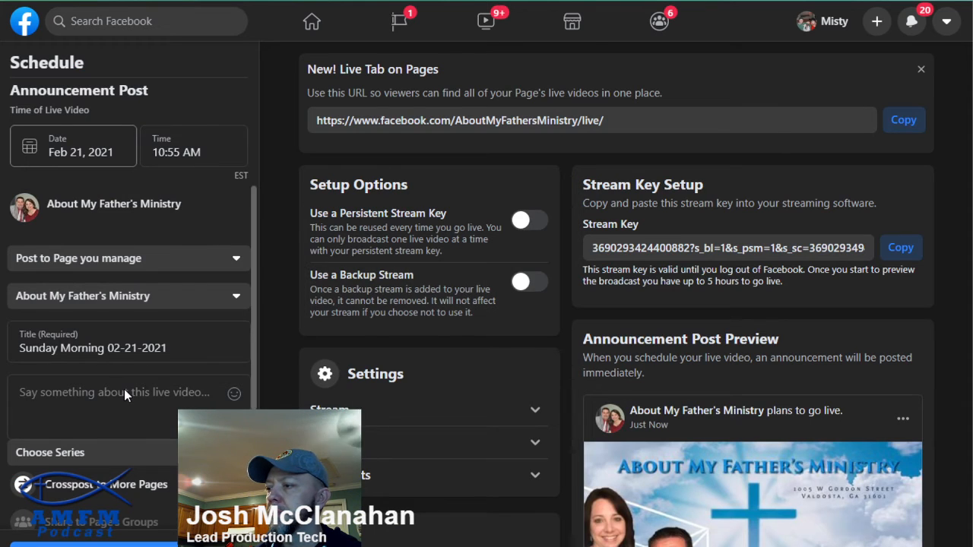
key(ctrl+v)
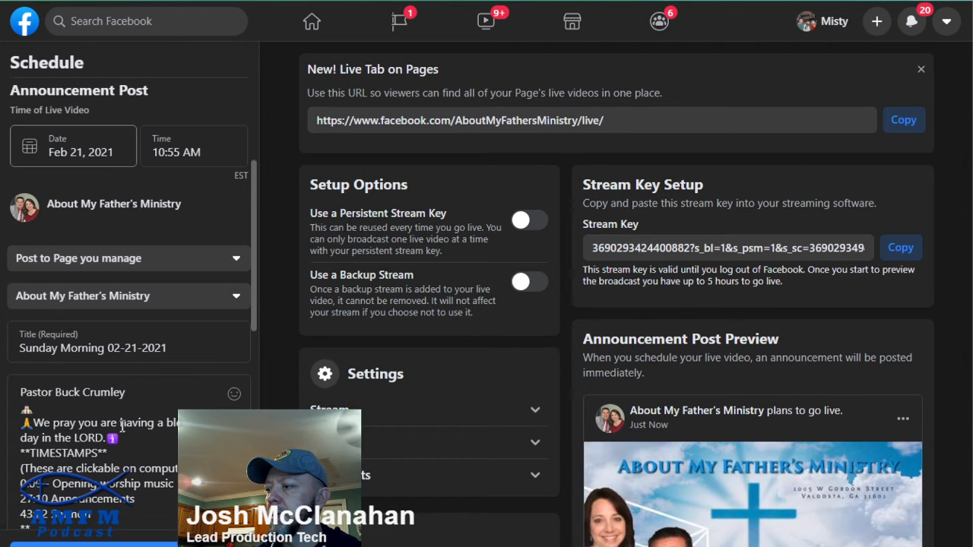
Delete the 27:10 Announcements and 43:22 Sermon timestamps and the leftover blank line from the description
scroll(200, 256, down, 1)
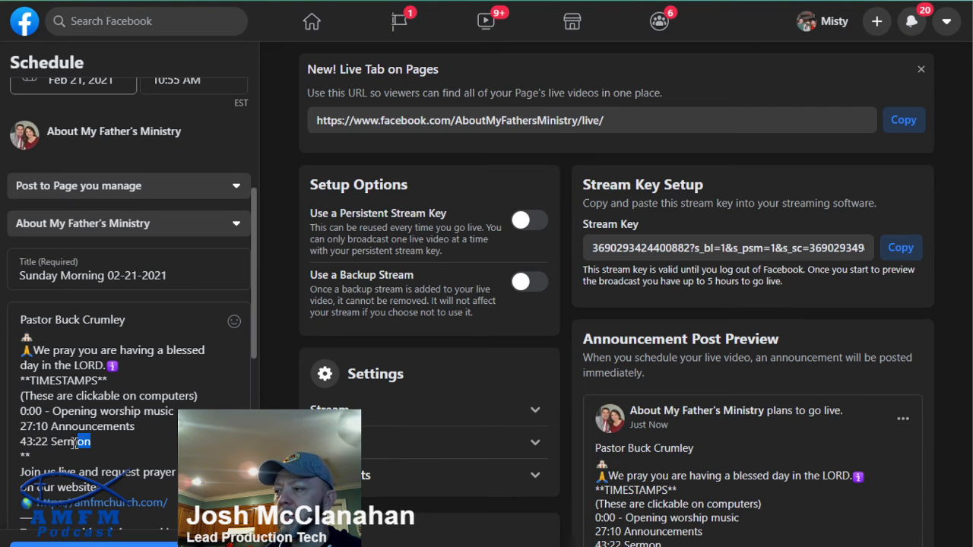
drag(74, 441, 20, 426)
click(21, 427)
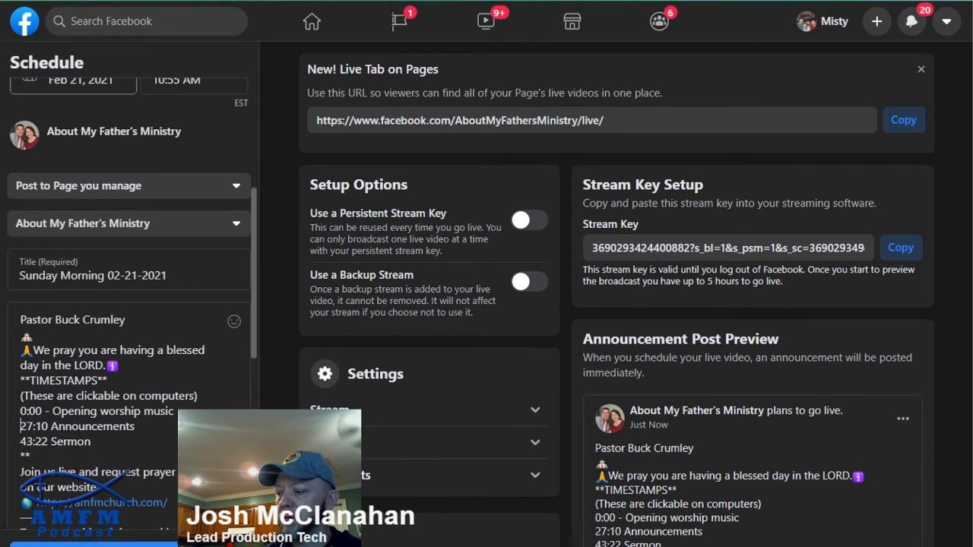
drag(21, 426, 92, 442)
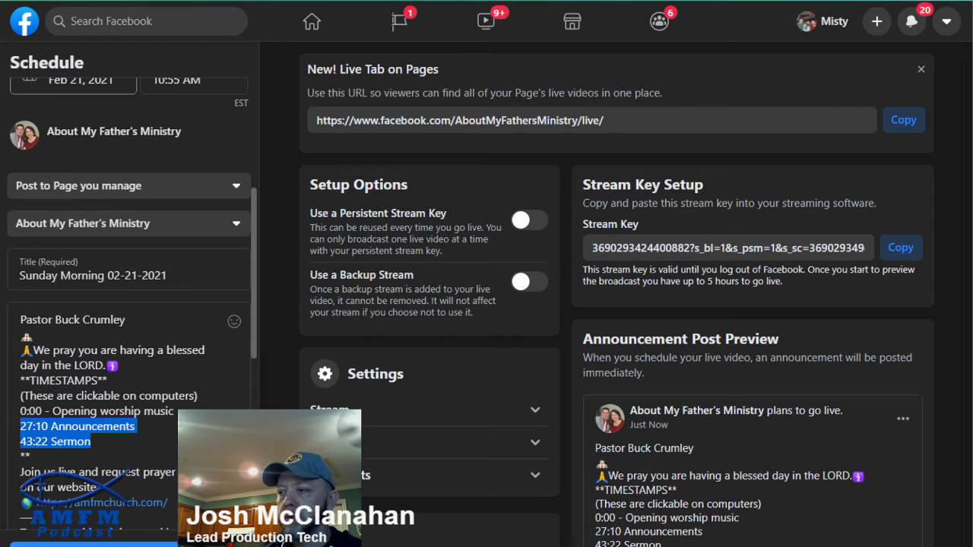
key(BackSpace)
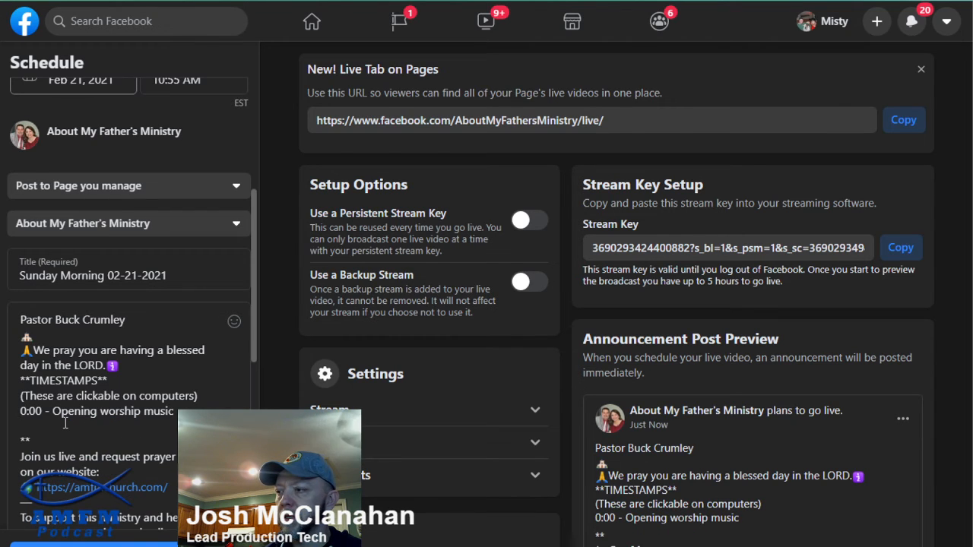
key(Delete)
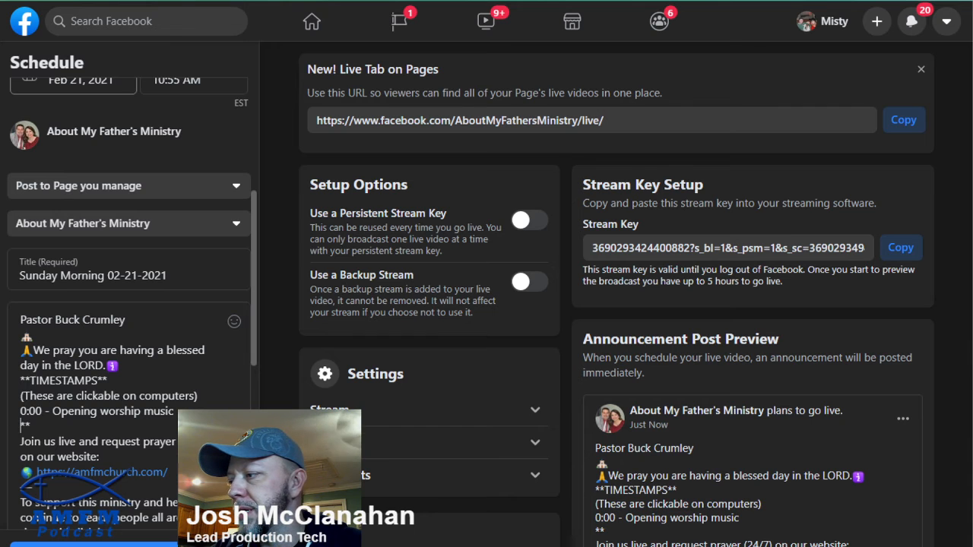
Use the ministry's Livestream schedule graphic as the announcement image and check it in the post preview
scroll(15, 402, down, 3)
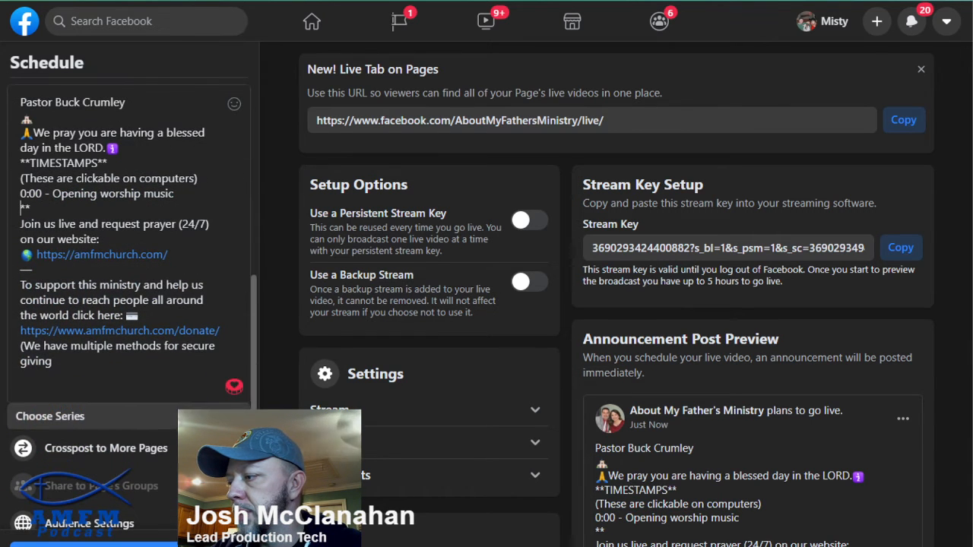
scroll(62, 429, down, 3)
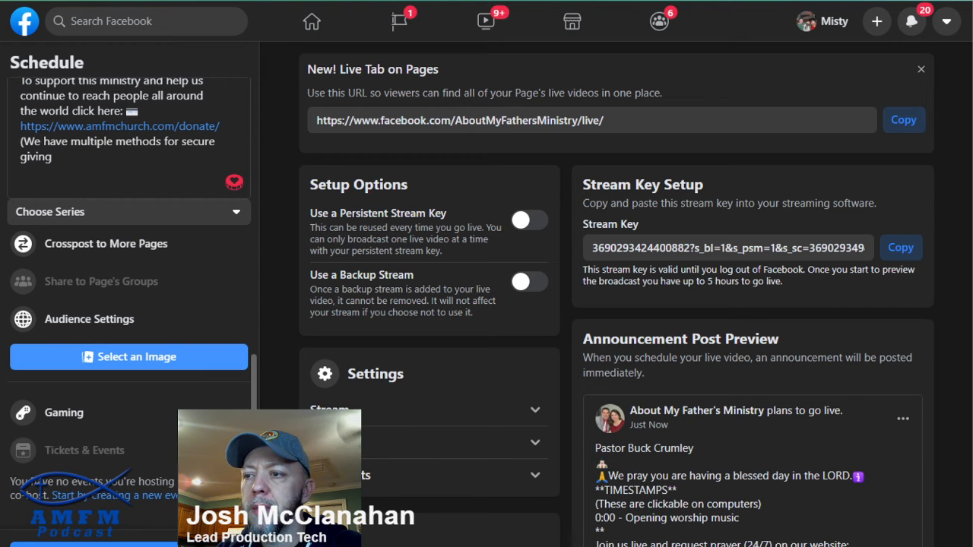
scroll(353, 391, down, 3)
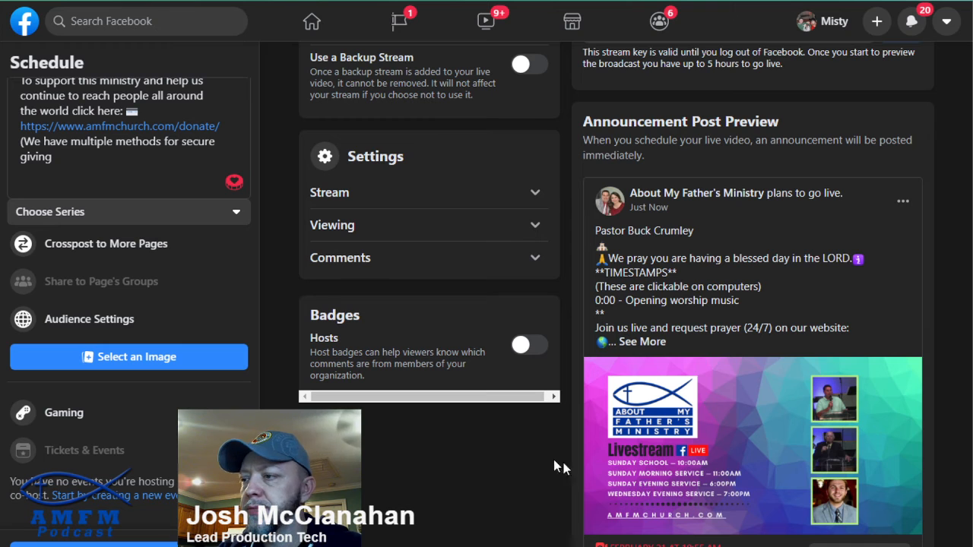
scroll(440, 418, down, 1)
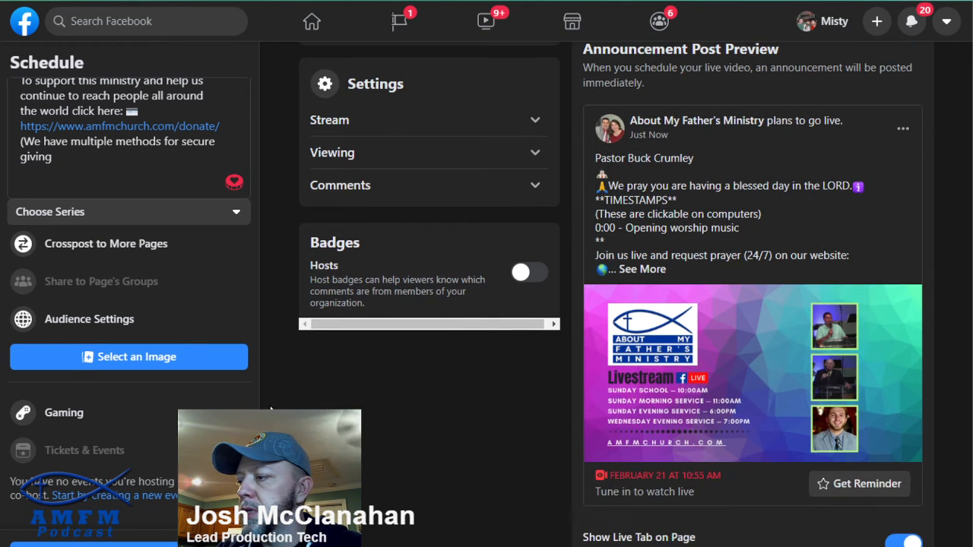
Turn off ending the live video if the stream stops in the live video's stream settings
scroll(443, 221, up, 3)
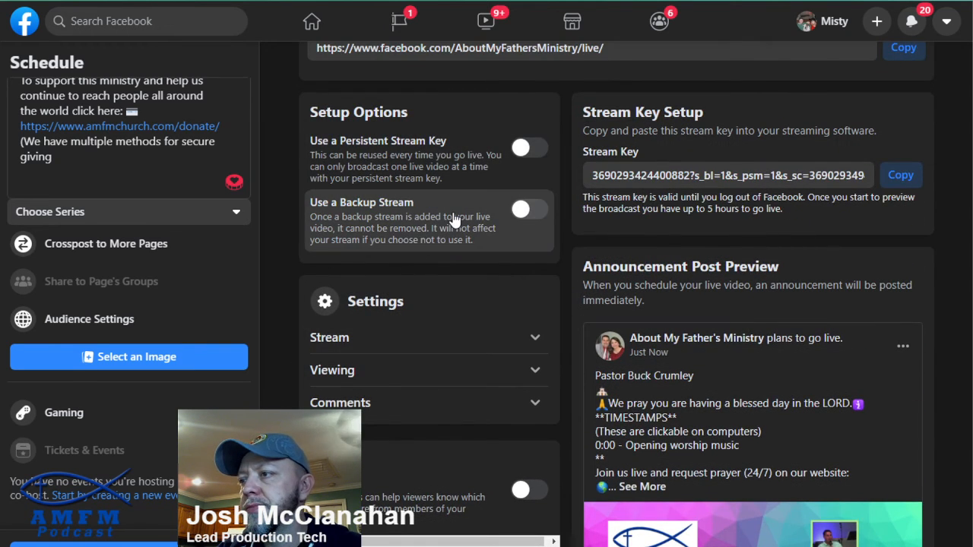
scroll(454, 220, up, 1)
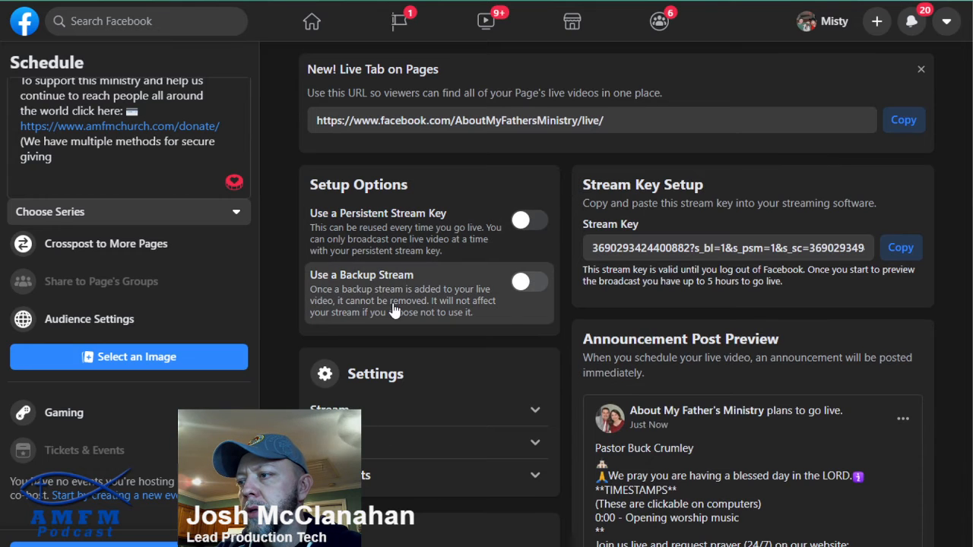
scroll(277, 349, down, 3)
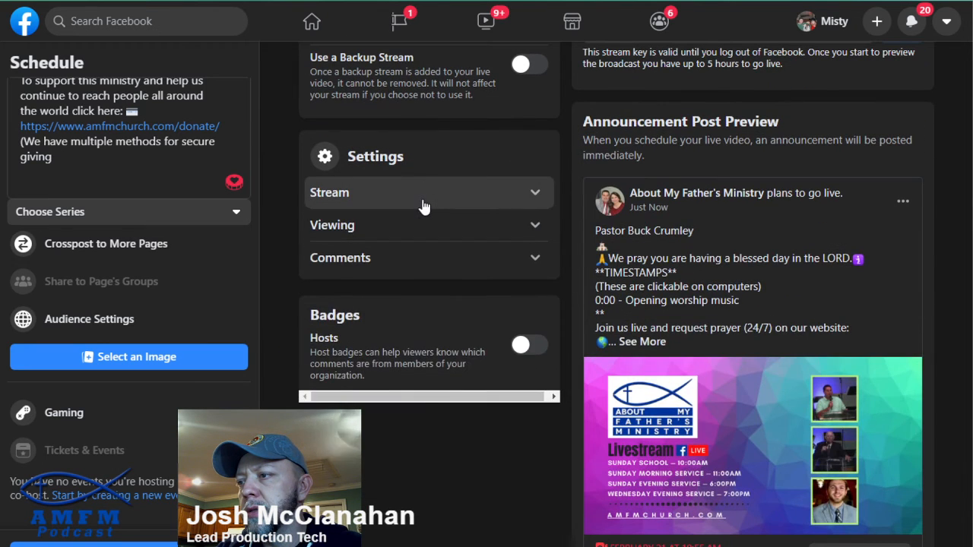
click(423, 199)
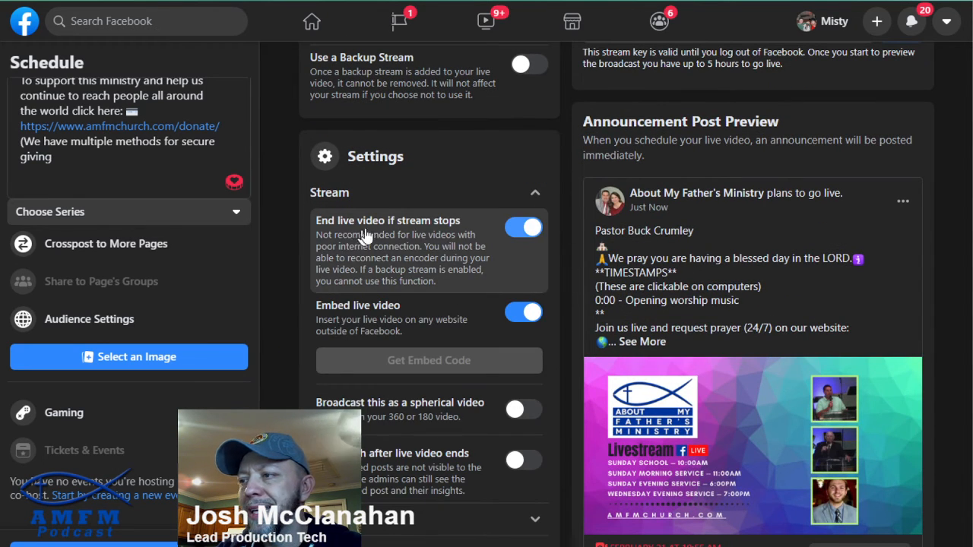
click(514, 230)
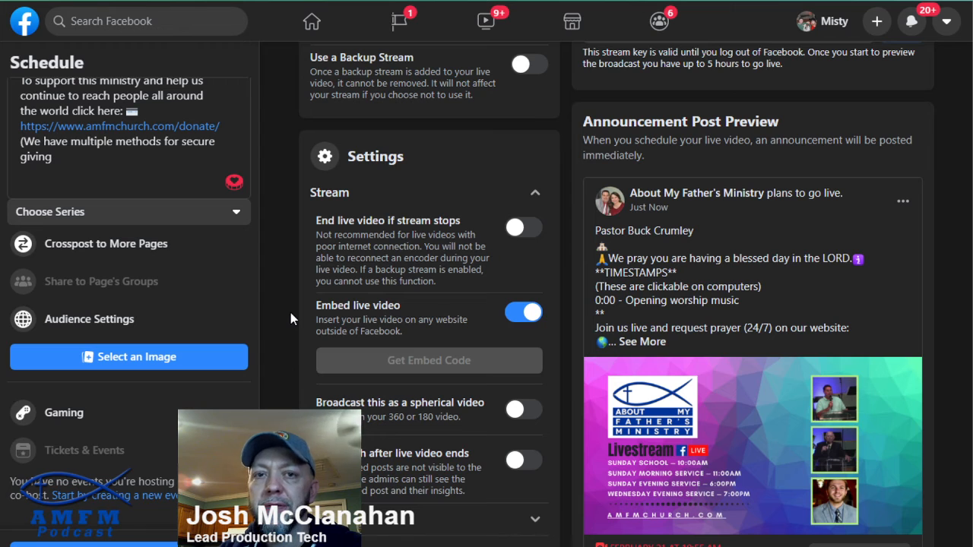
Examine the remaining stream settings and the viewing options for rewinding, auto-generated captions and viewer messages
scroll(290, 318, down, 1)
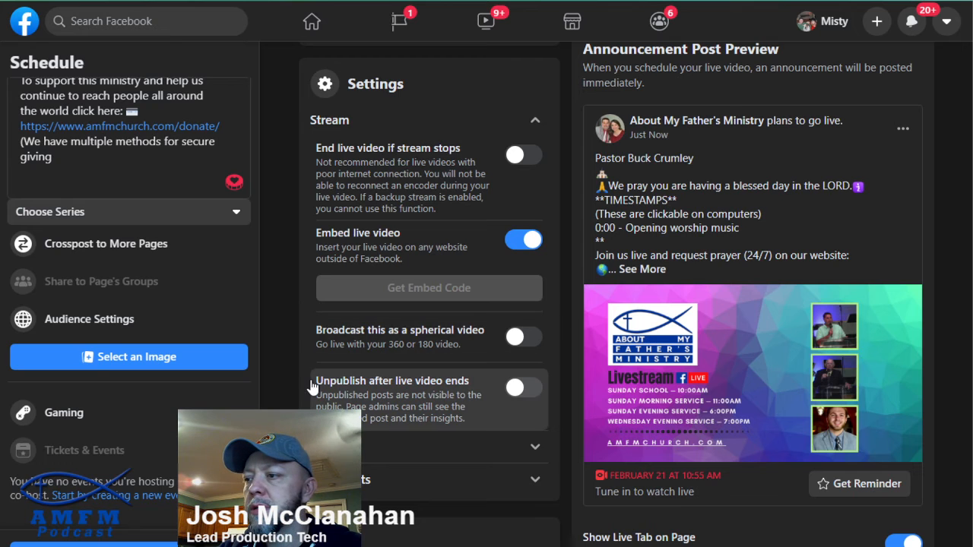
scroll(290, 389, down, 1)
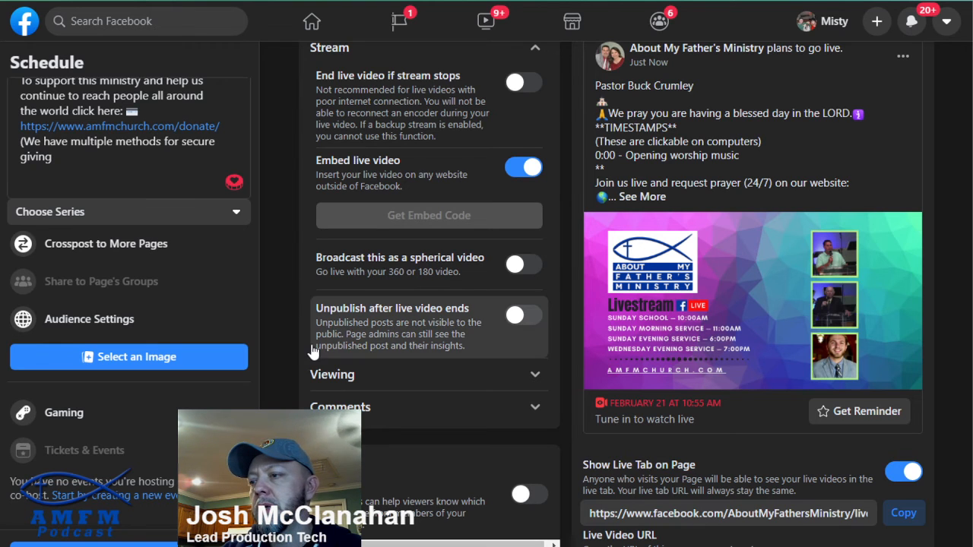
click(368, 379)
scroll(368, 379, down, 2)
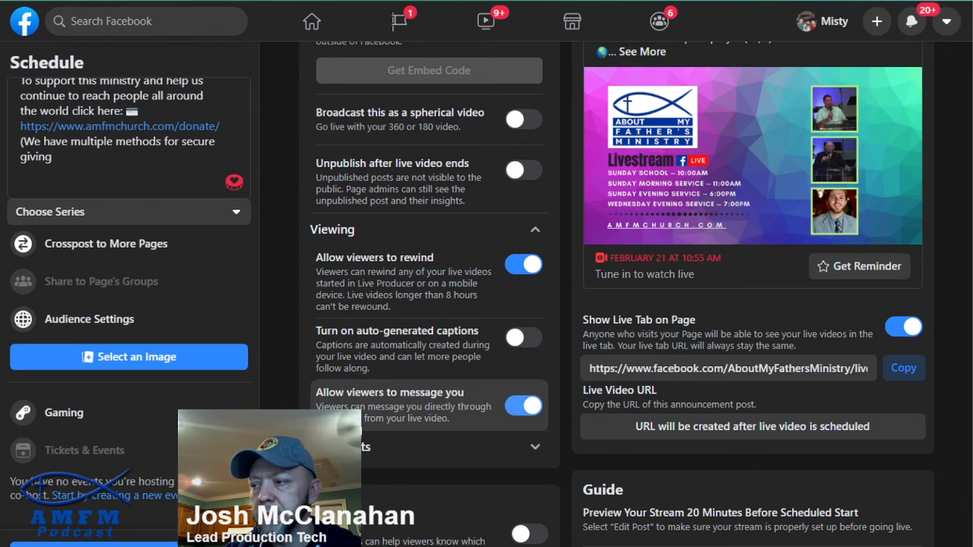
scroll(608, 304, down, 1)
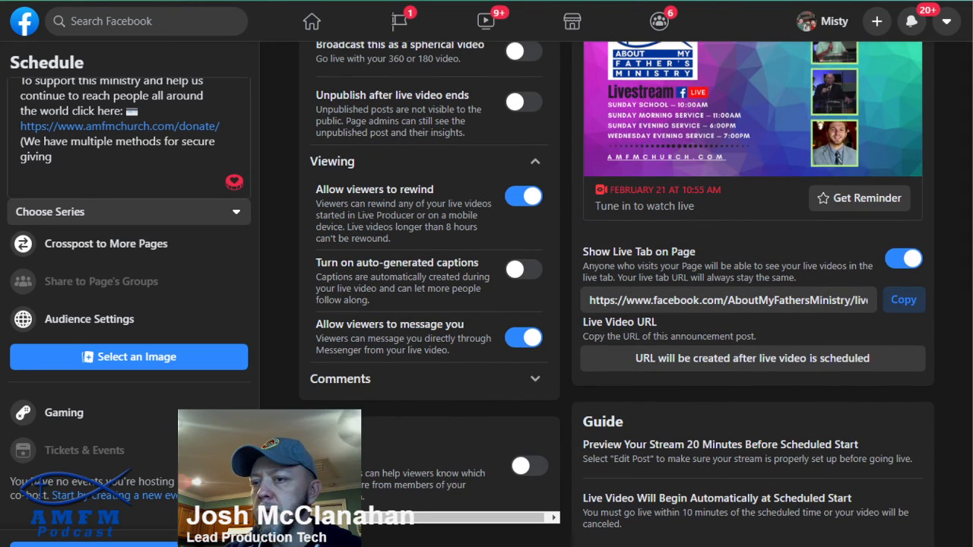
Review the announcement post's date, time, page, title and description before scheduling
scroll(426, 304, up, 8)
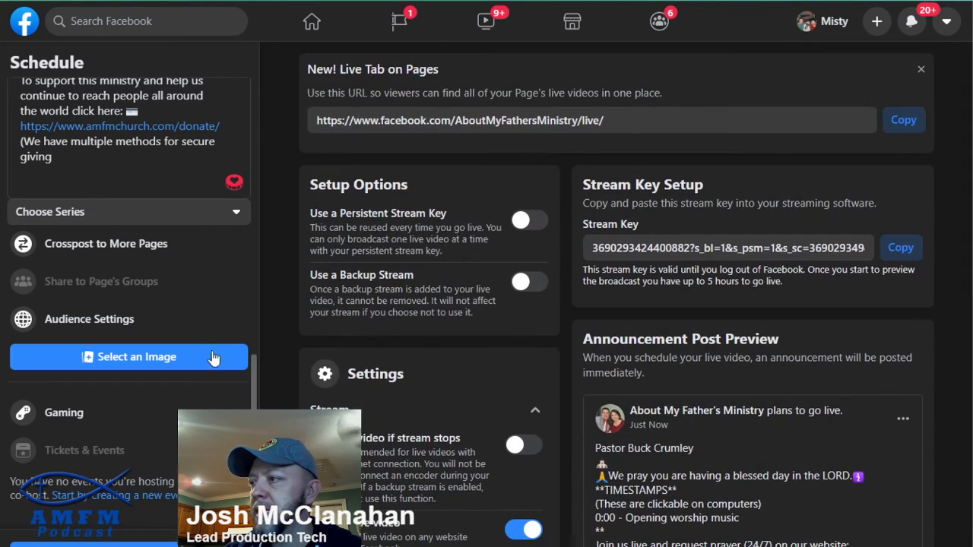
scroll(213, 358, up, 10)
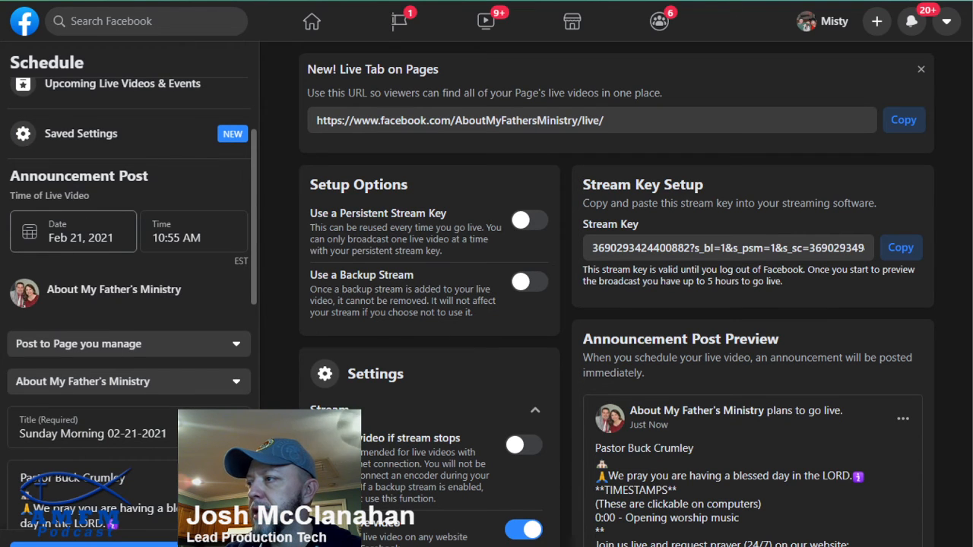
scroll(67, 241, up, 3)
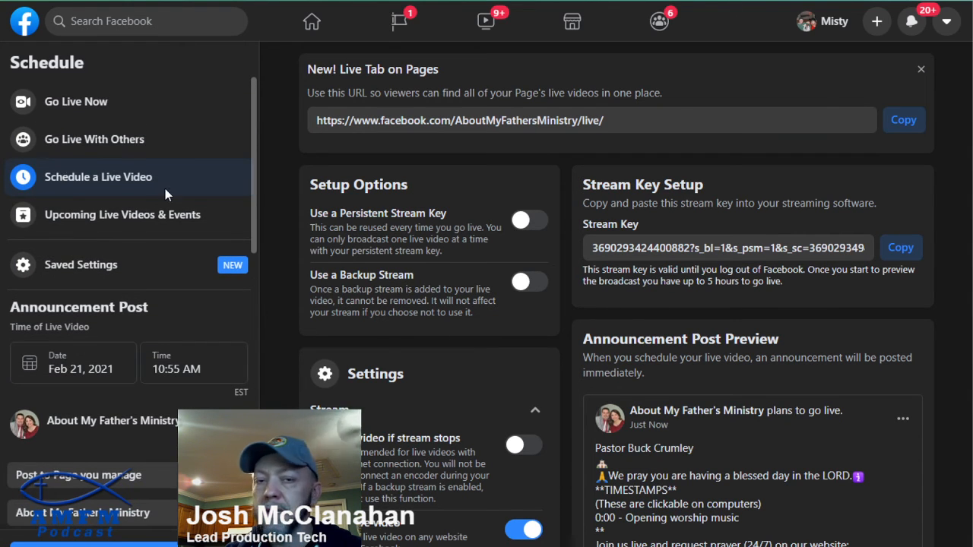
scroll(109, 323, down, 2)
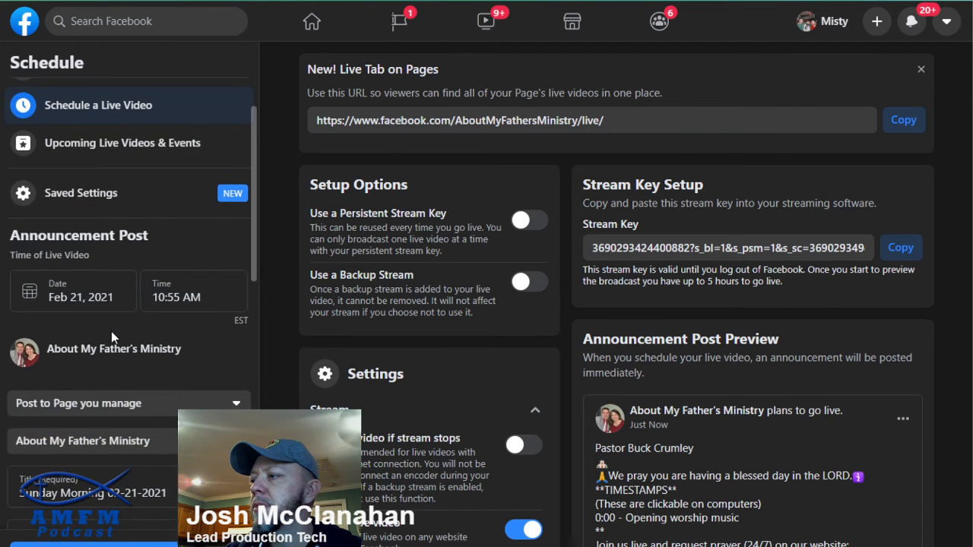
scroll(111, 331, down, 2)
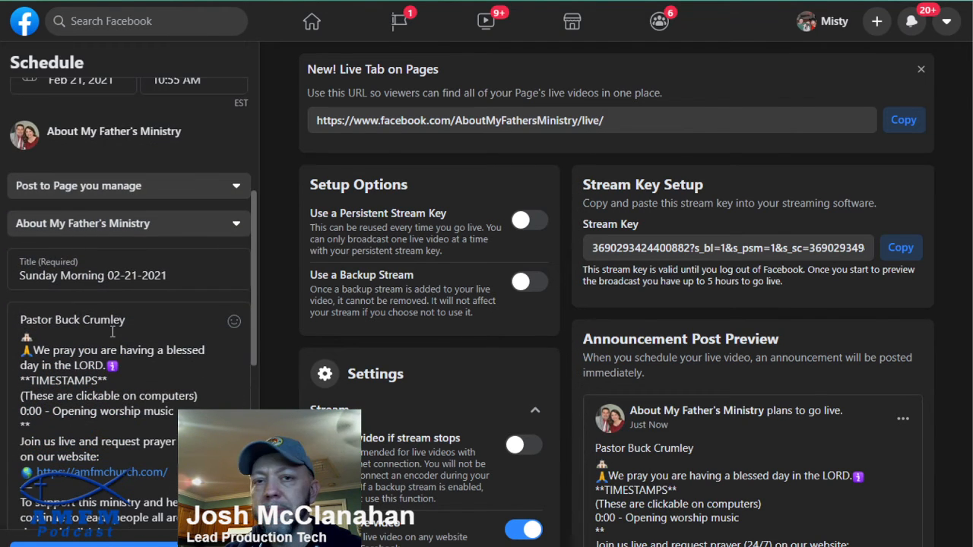
scroll(110, 327, up, 4)
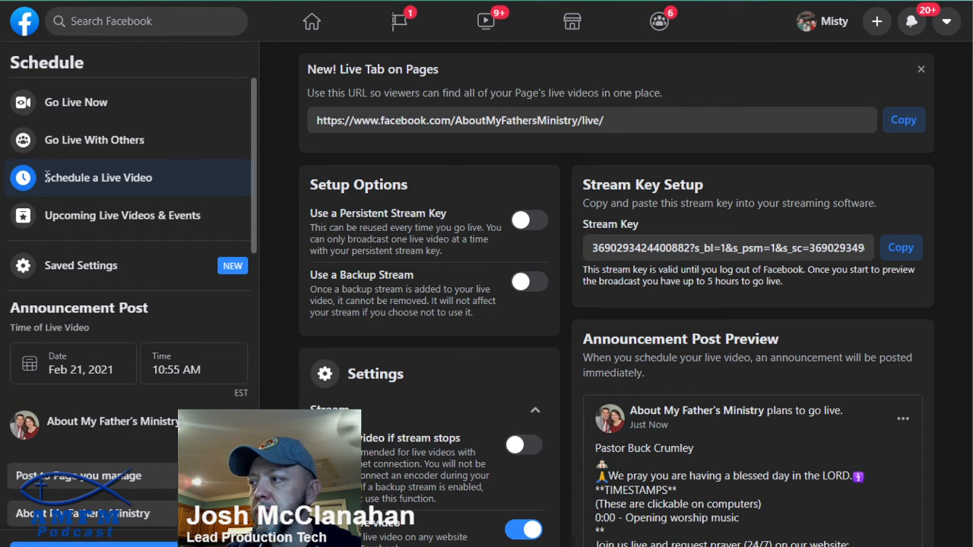
scroll(191, 178, down, 2)
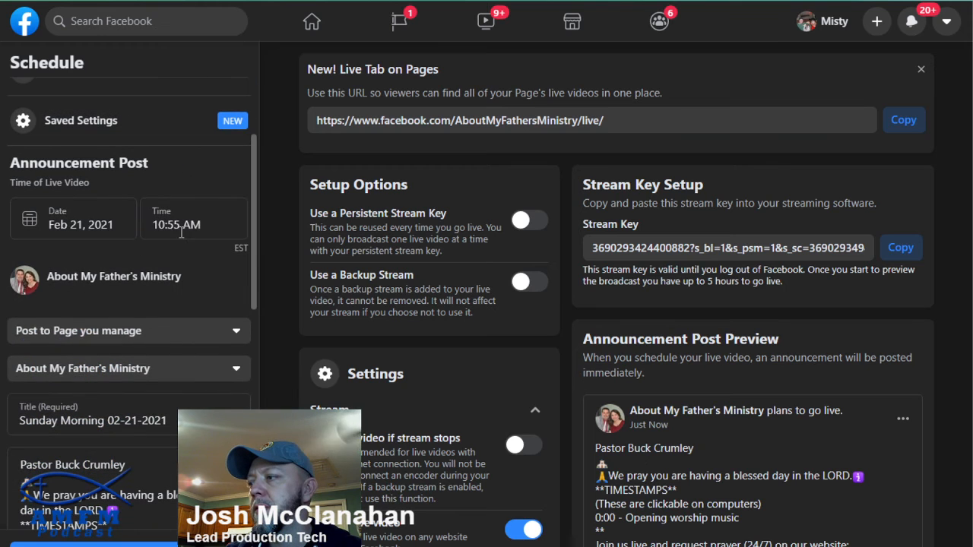
scroll(84, 332, down, 5)
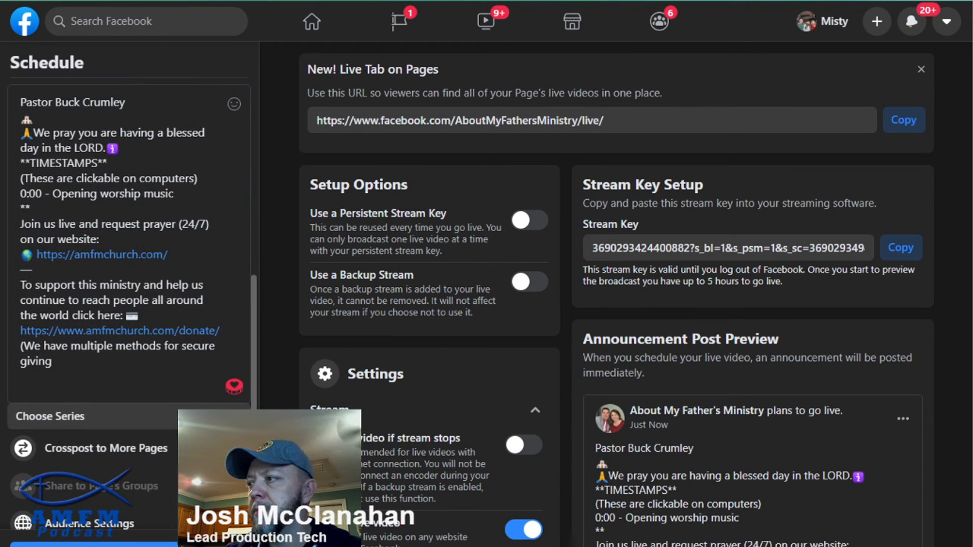
scroll(150, 253, down, 1)
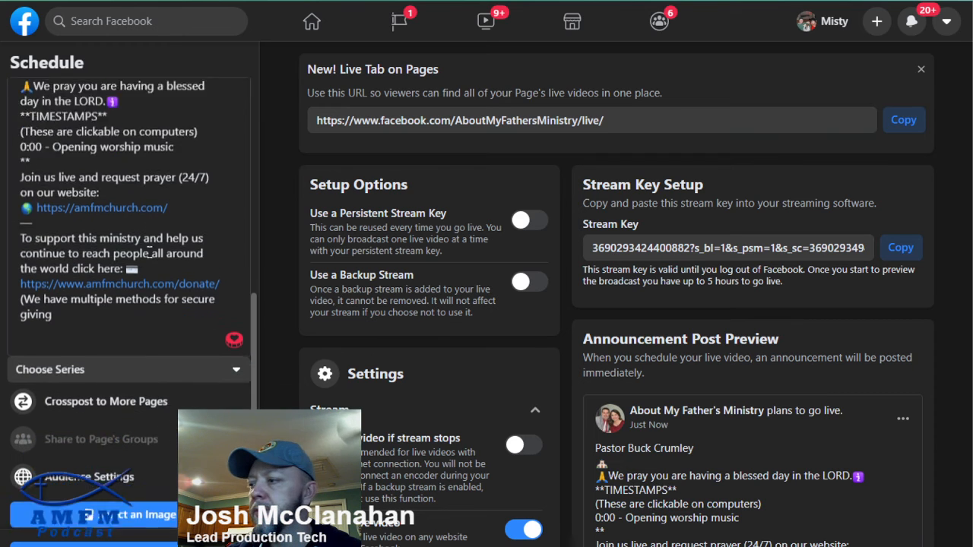
Schedule the Sunday Morning 02-21-2021 live video and close the confirmation
scroll(149, 253, down, 2)
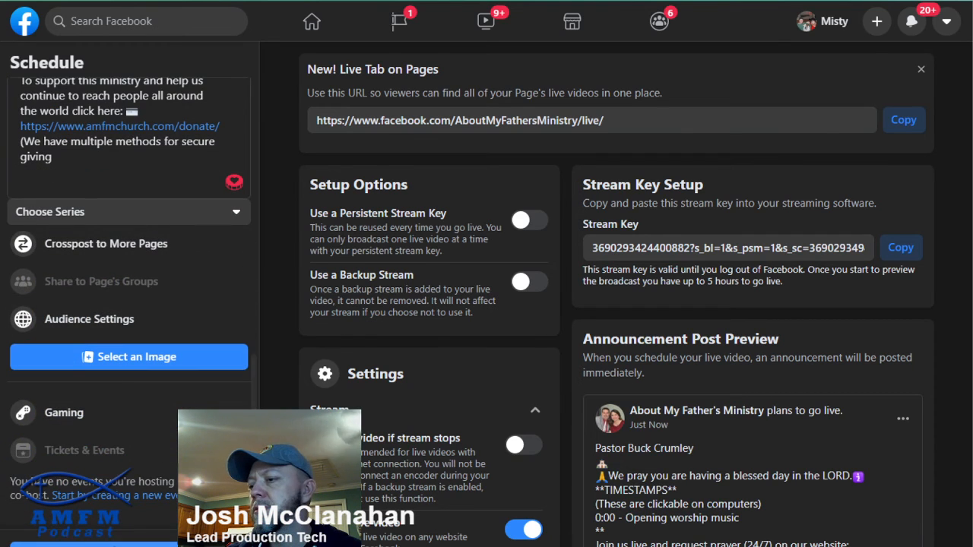
scroll(426, 241, down, 4)
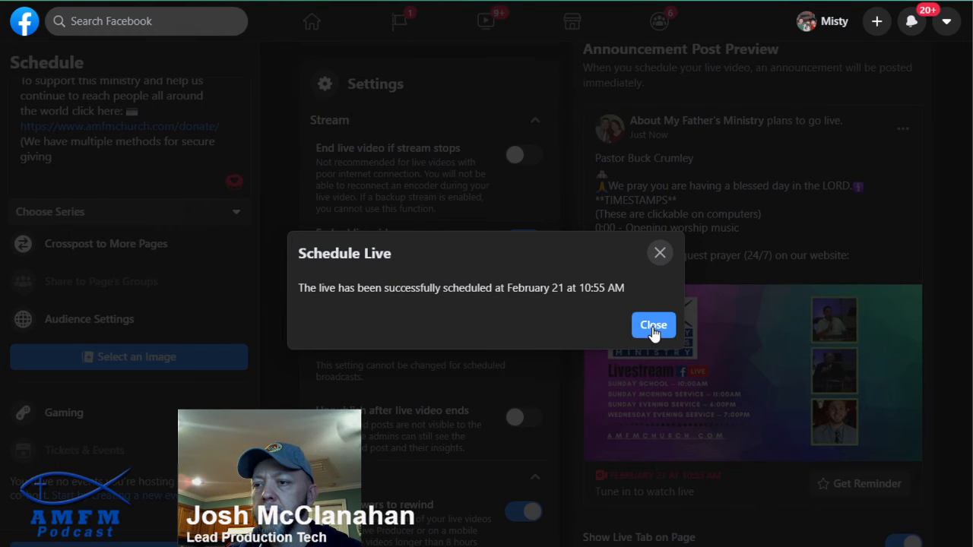
click(651, 329)
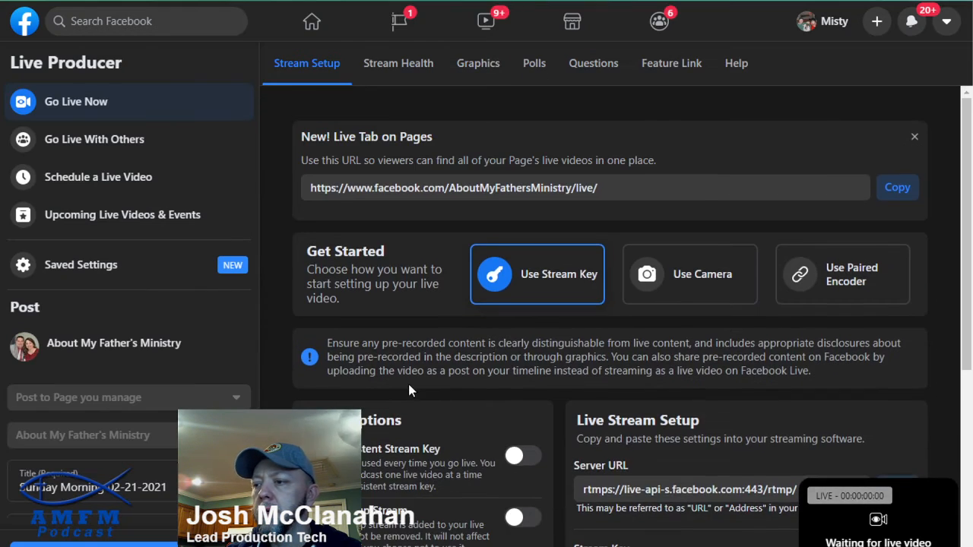
Copy the 1280x720 embed code of the scheduled live video from its stream settings, checking the posts part of its link
scroll(408, 384, down, 5)
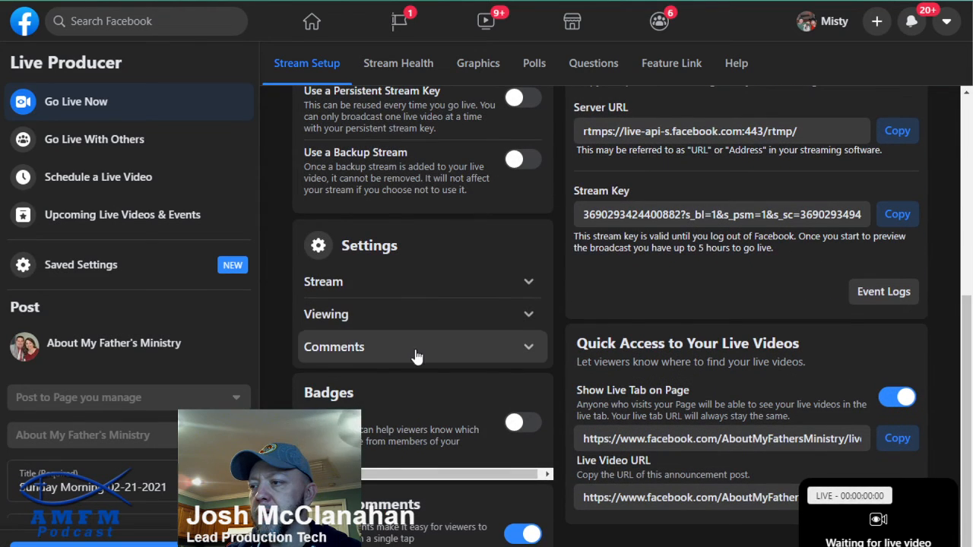
click(403, 284)
click(415, 449)
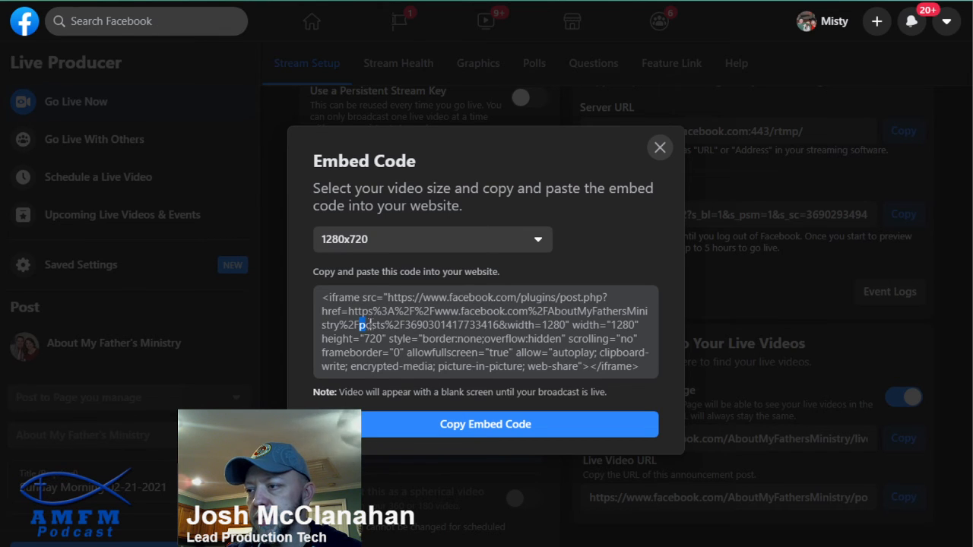
double_click(363, 324)
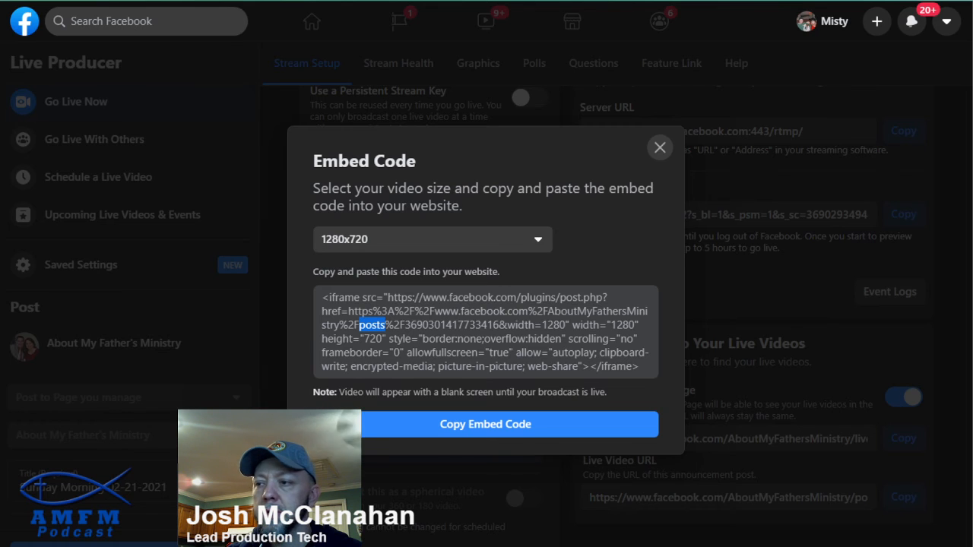
drag(325, 295, 337, 312)
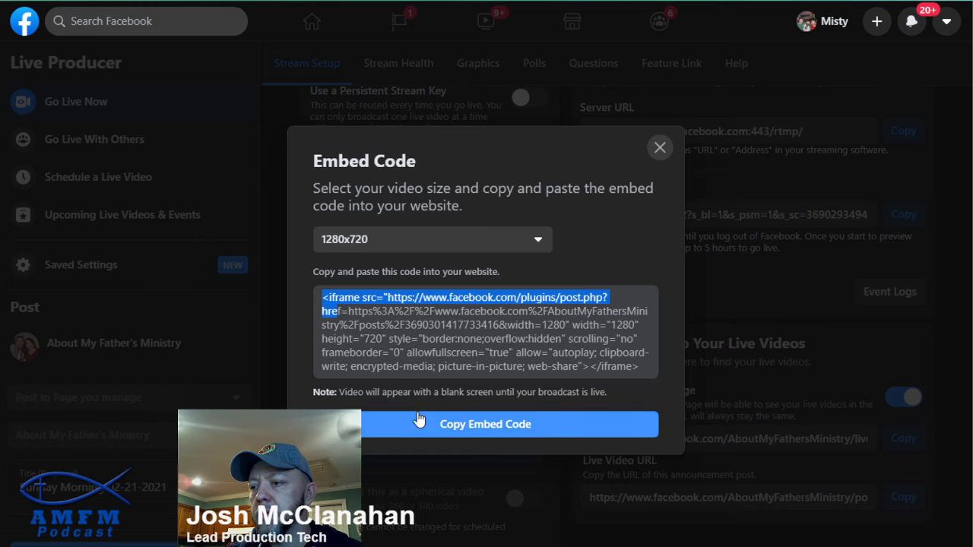
click(485, 428)
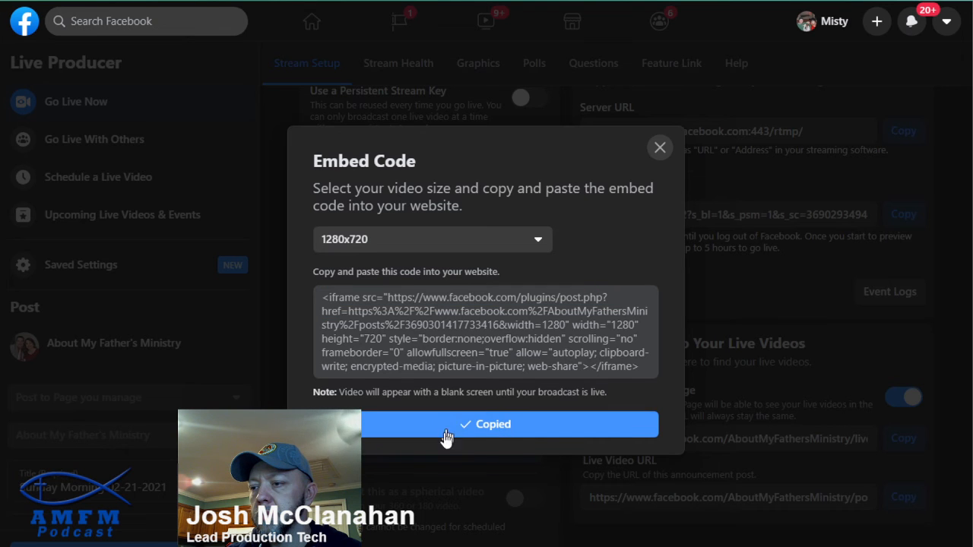
click(273, 359)
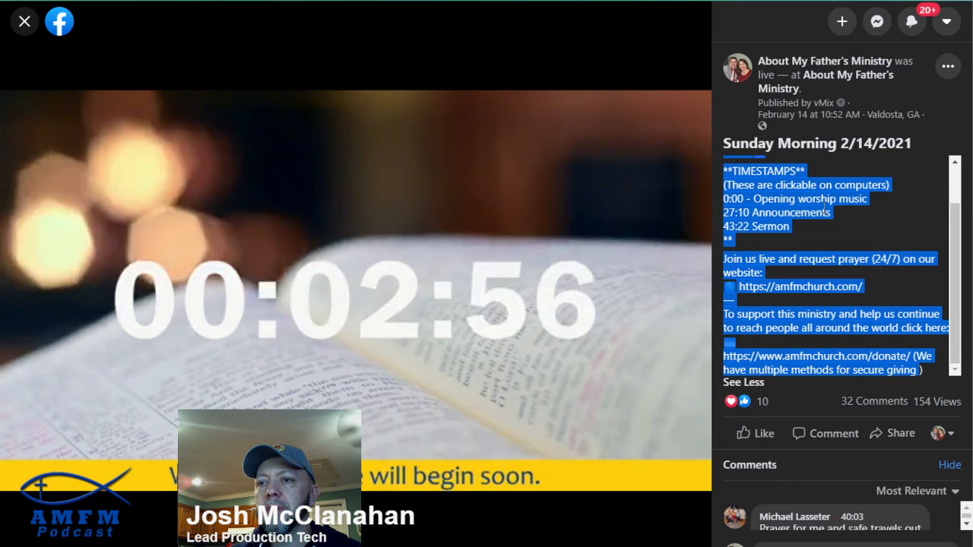
Inspect the embed code of the Sunday Morning 2/14/2021 video for comparison and close it
click(948, 69)
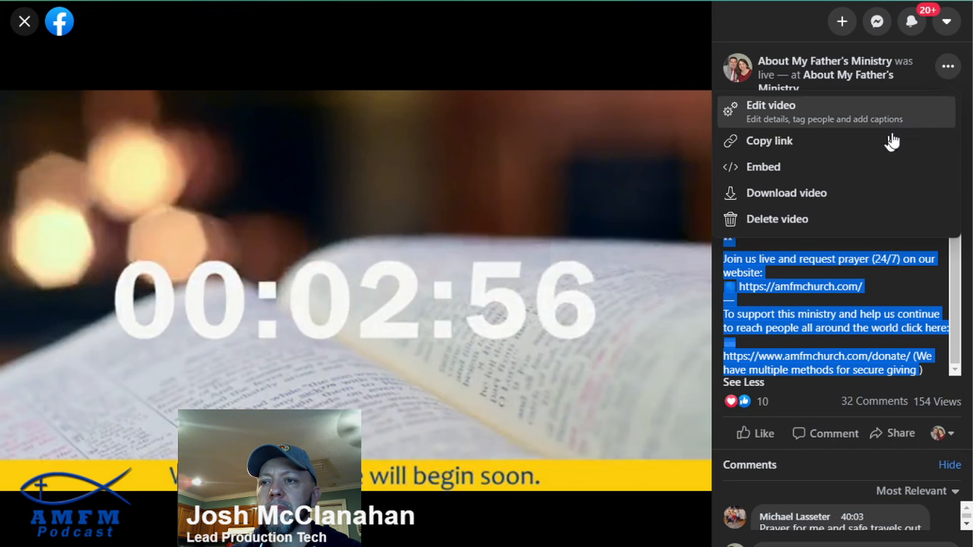
click(756, 171)
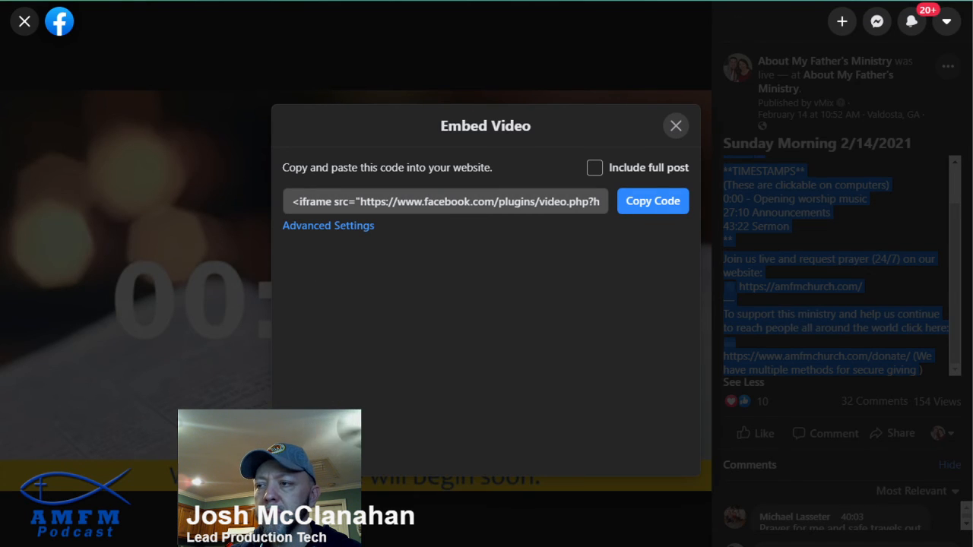
click(654, 204)
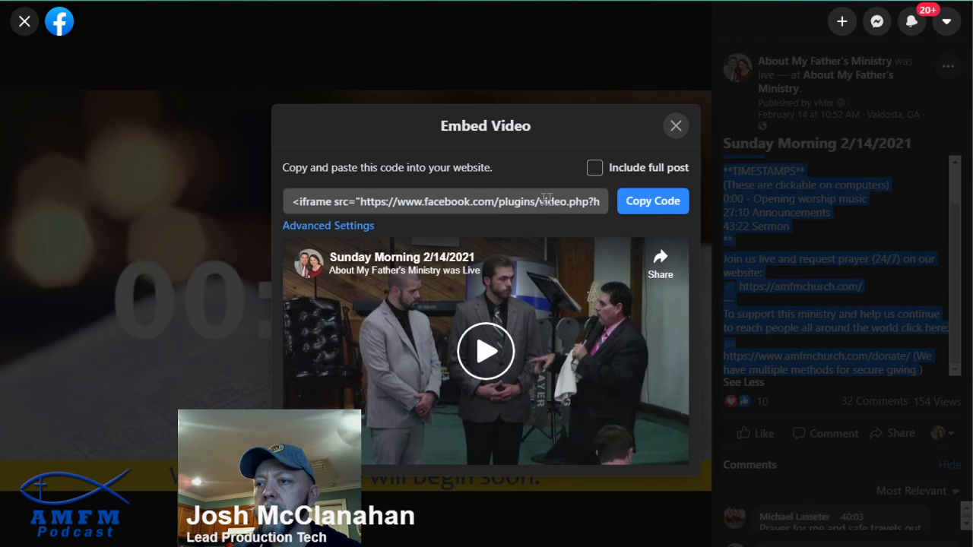
click(671, 130)
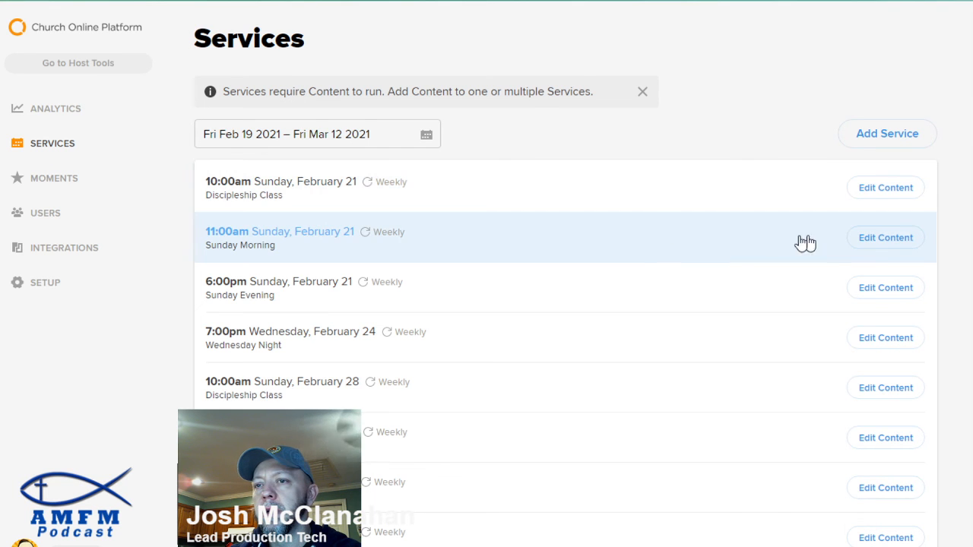
In Church Online Platform, replace the 11:00am Sunday, February 21 service's video embed code with the copied one, changing posts to videos in its link
click(641, 247)
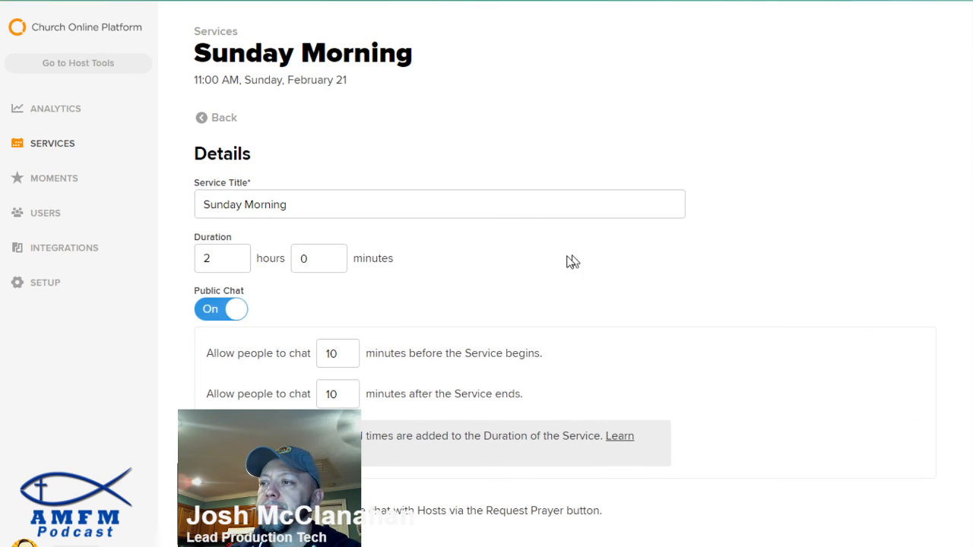
scroll(499, 279, down, 5)
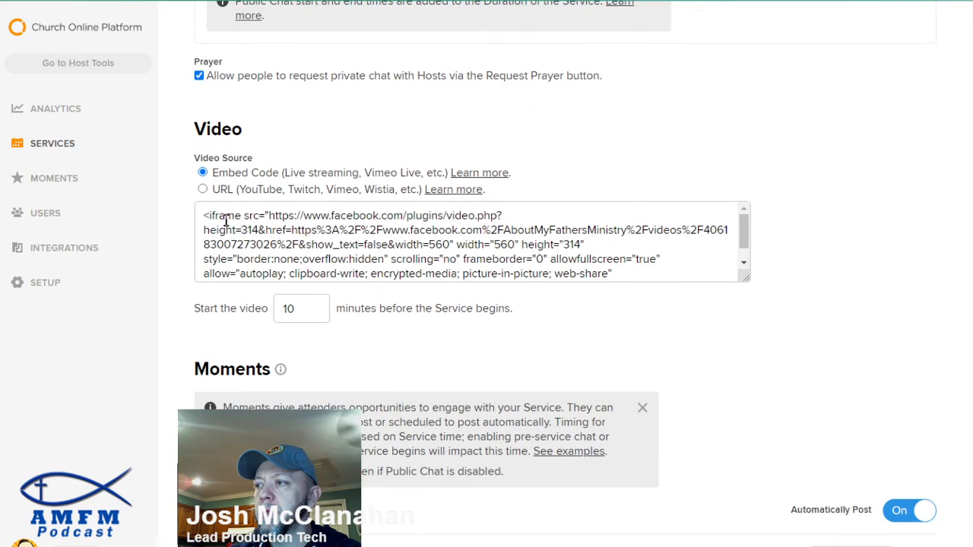
drag(205, 214, 609, 285)
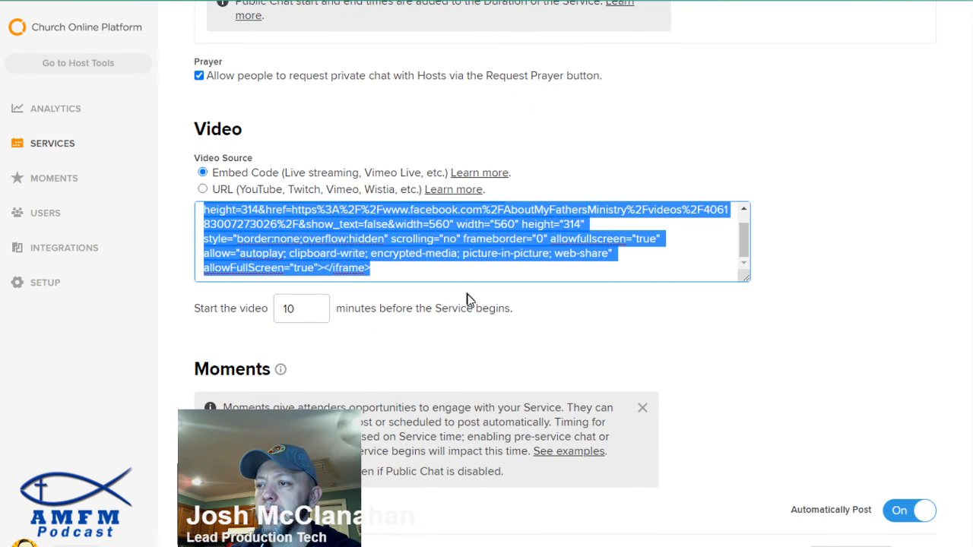
key(ctrl+v)
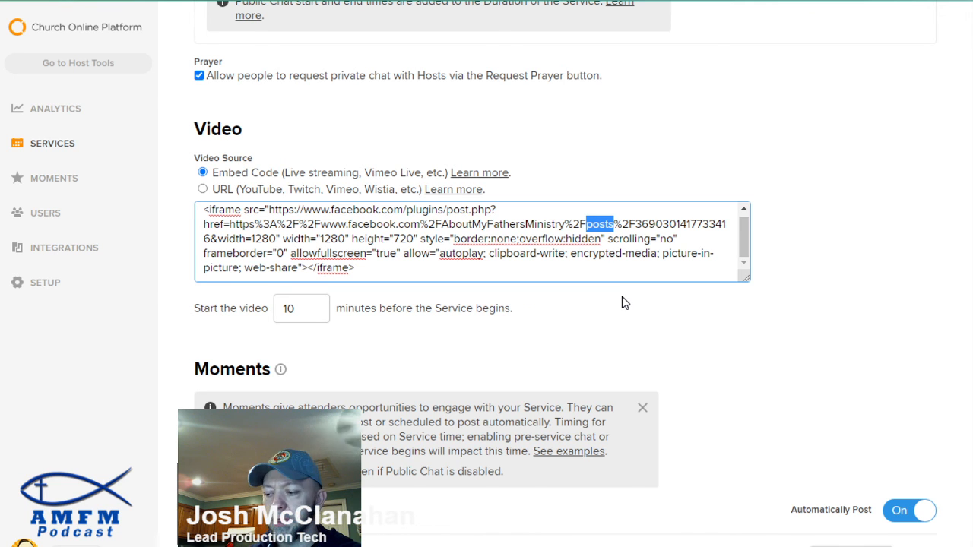
text(videos)
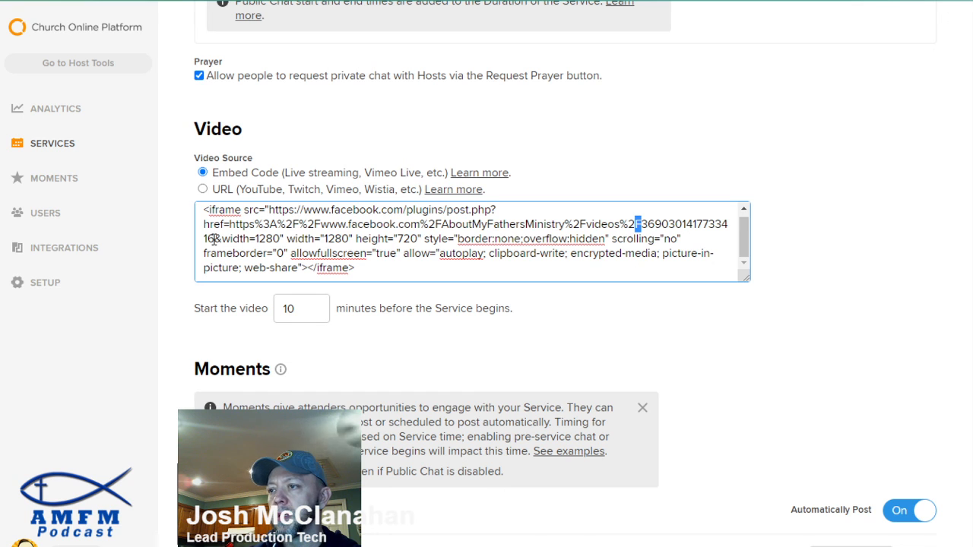
click(182, 340)
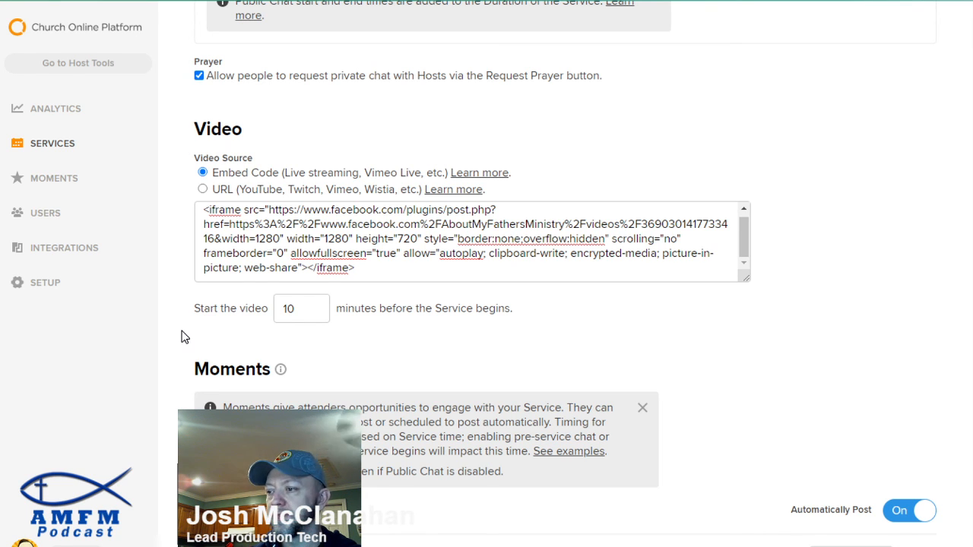
Check which additional services are selected to receive the 11:00 AM, Sunday, February 21 setup
scroll(183, 337, down, 10)
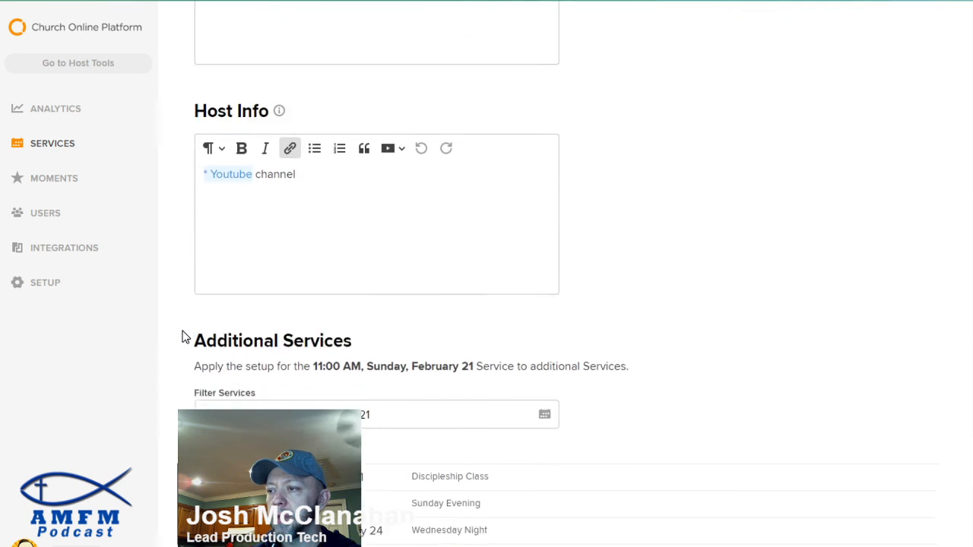
scroll(182, 338, down, 4)
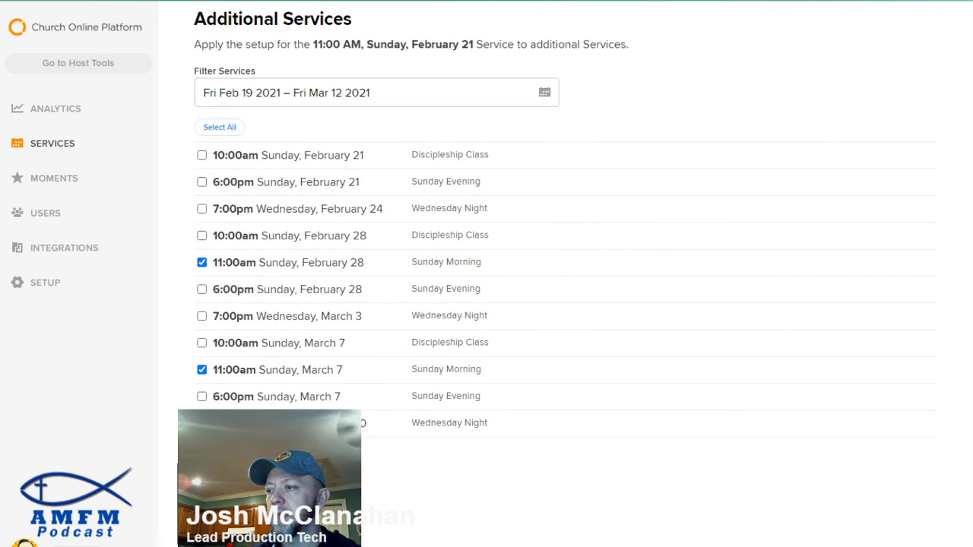